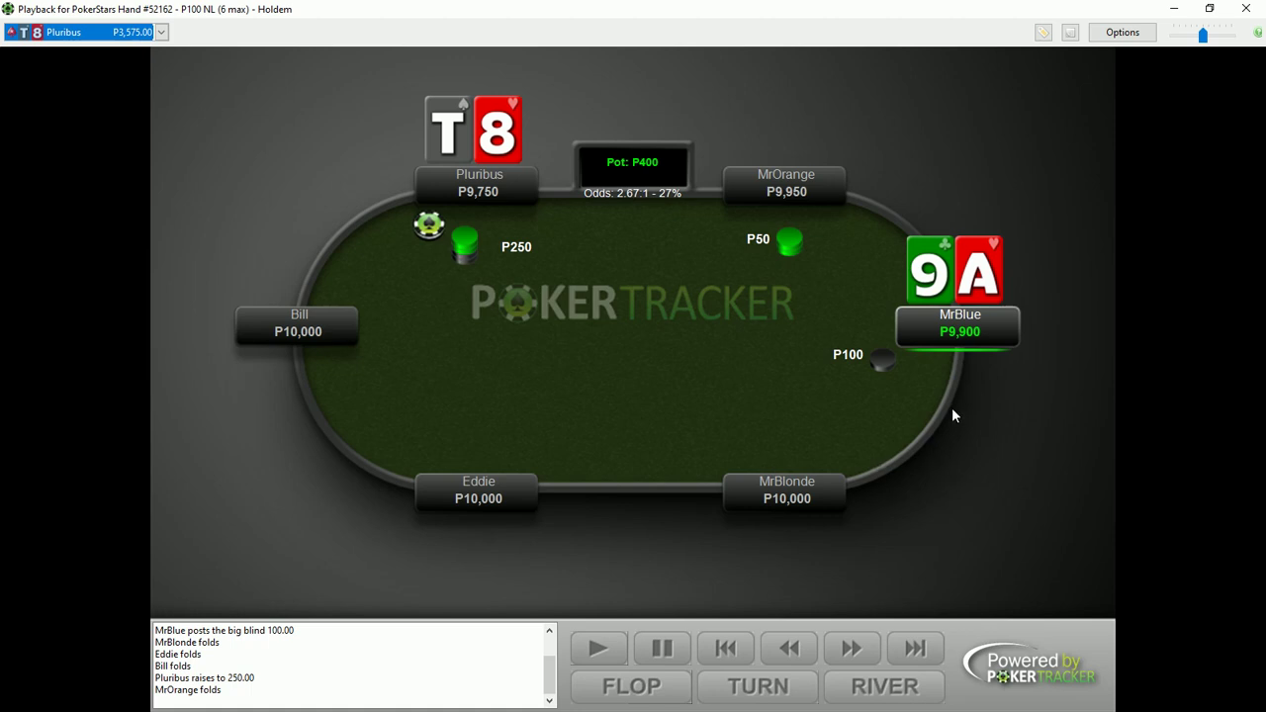
Step the hand replay forward through MrBlue's preflop call and the flop betting to the turn card
left_click(855, 651)
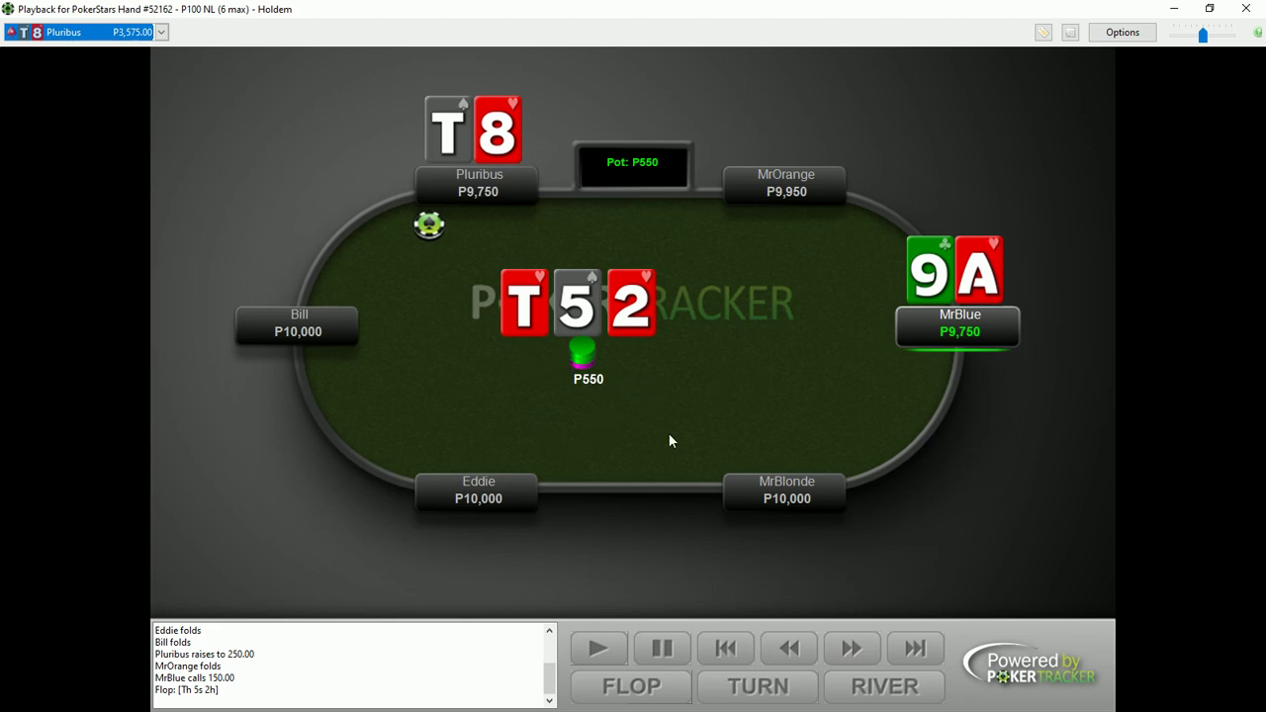
left_click(850, 648)
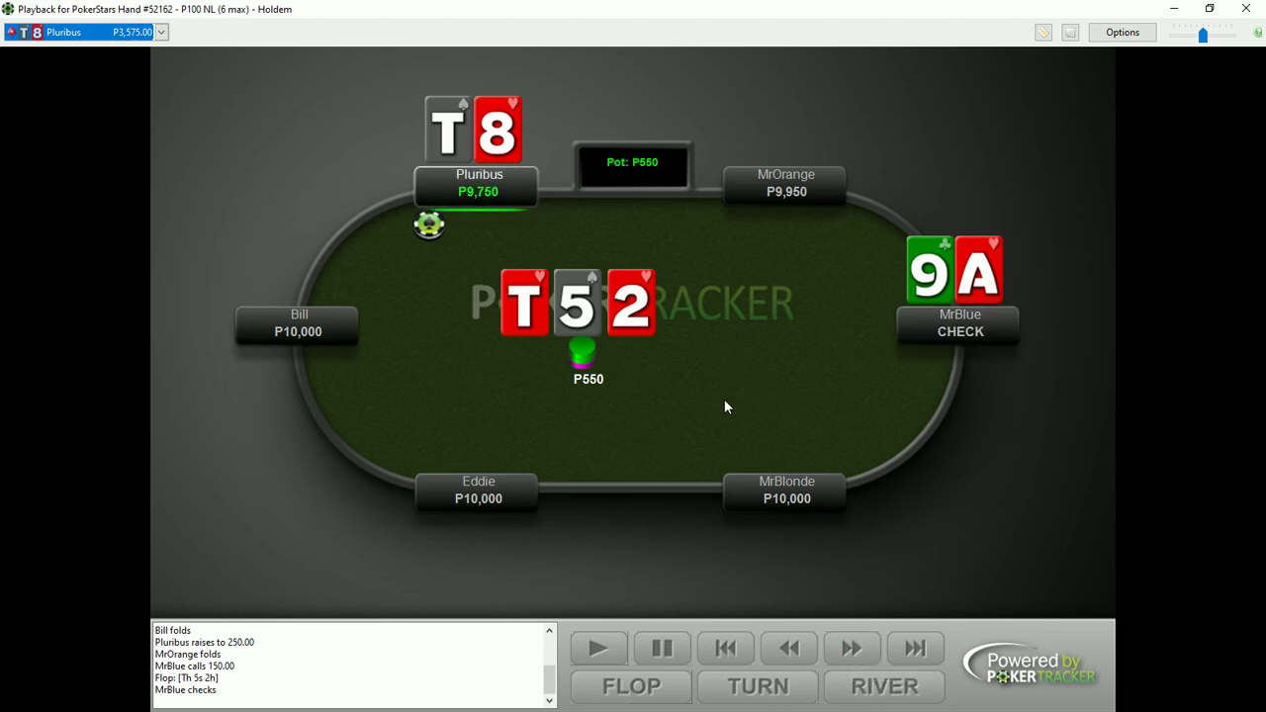
left_click(853, 648)
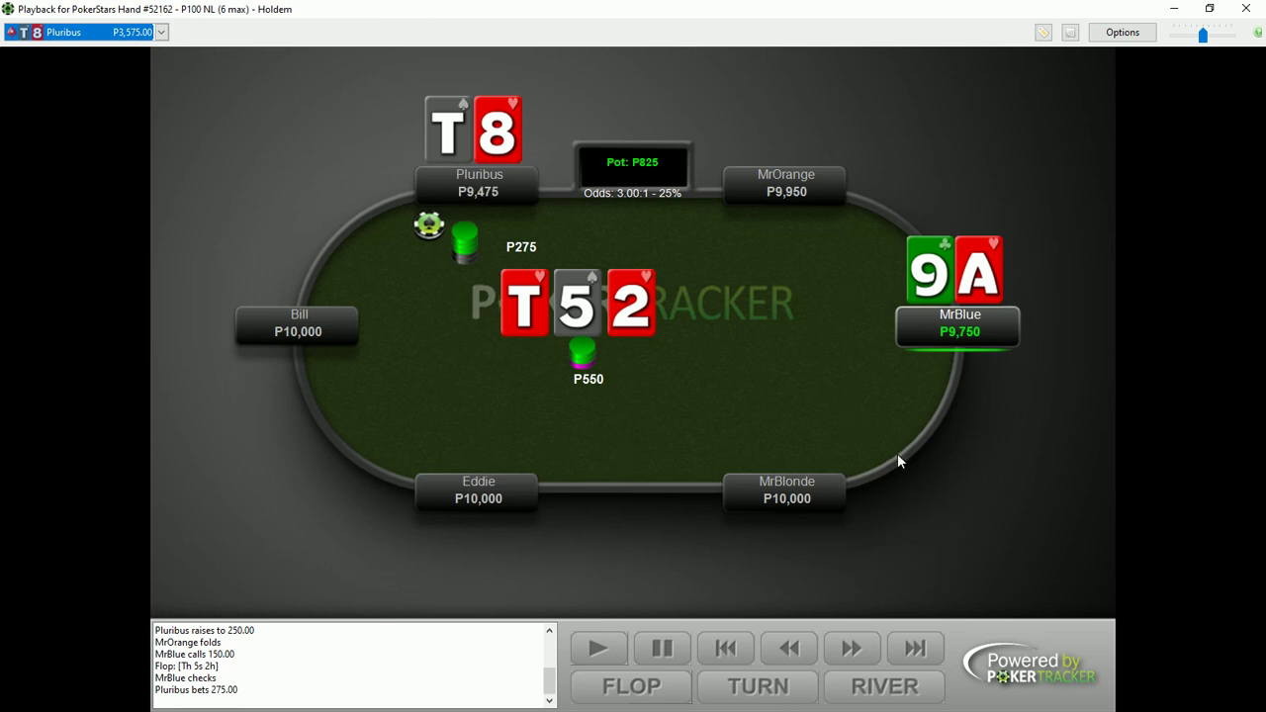
left_click(855, 645)
left_click(846, 643)
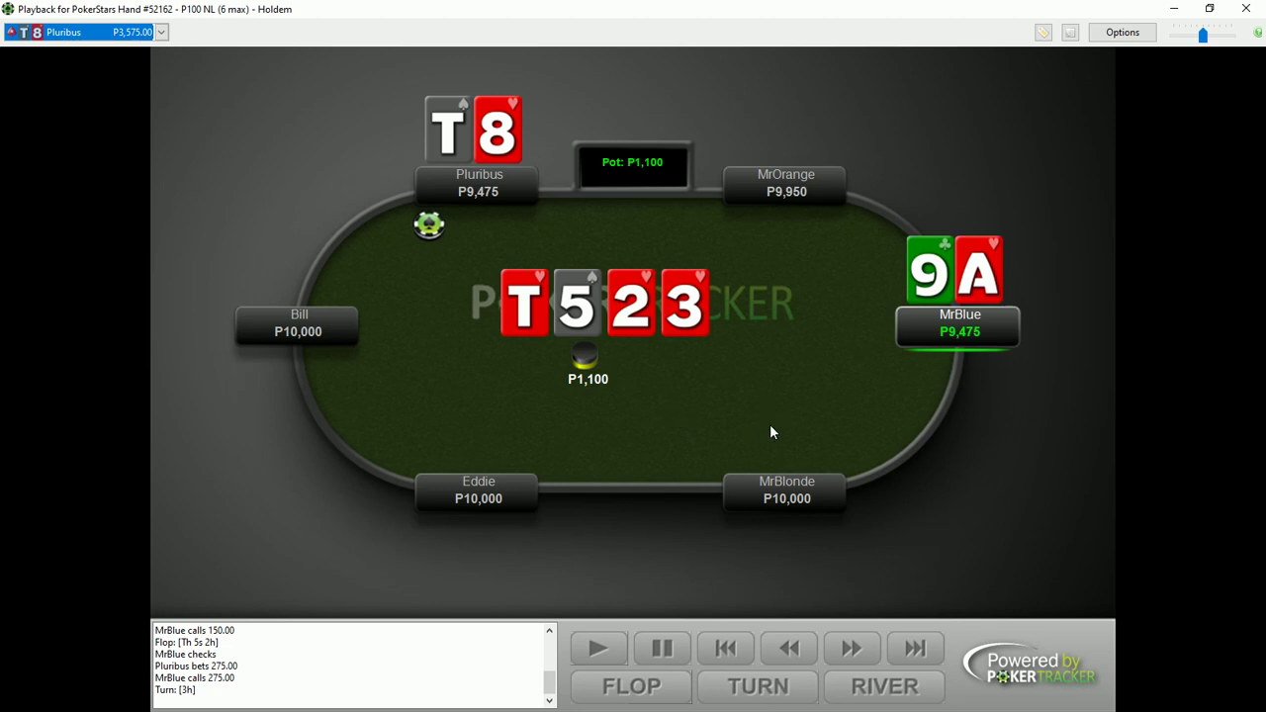
Step through the turn checks and the river betting until the pot is awarded at showdown
left_click(846, 648)
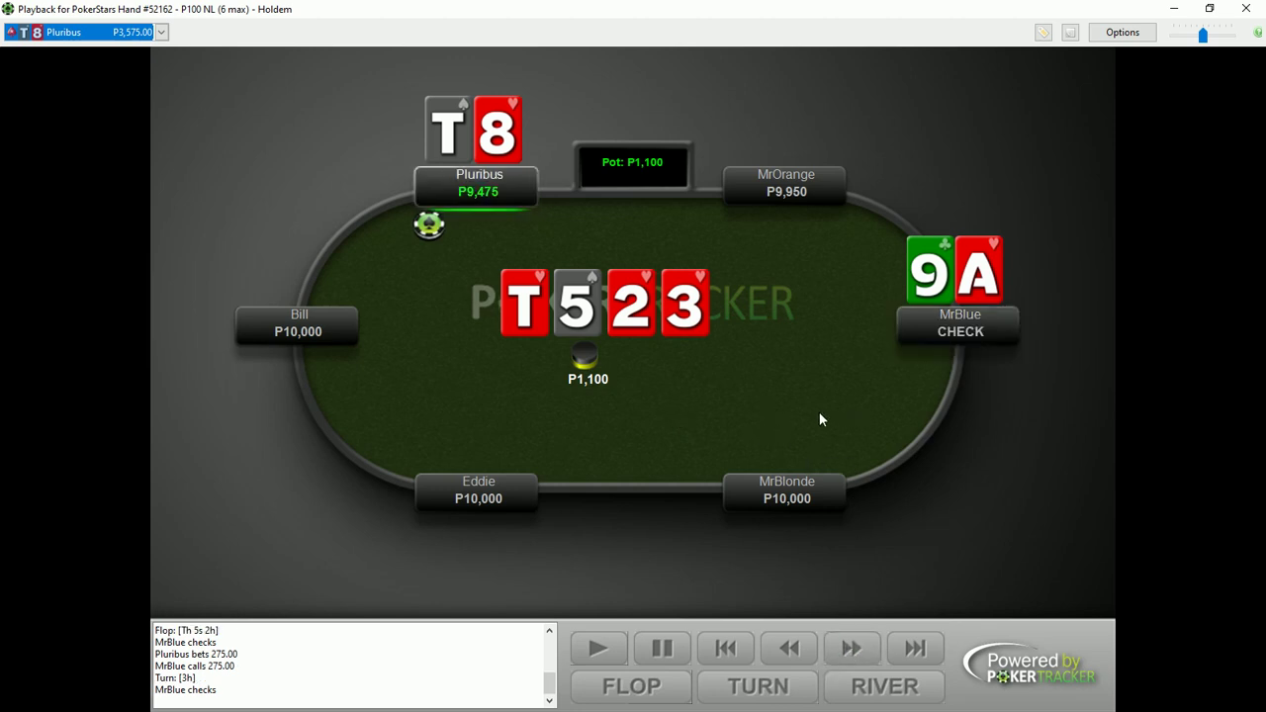
left_click(839, 646)
left_click(852, 647)
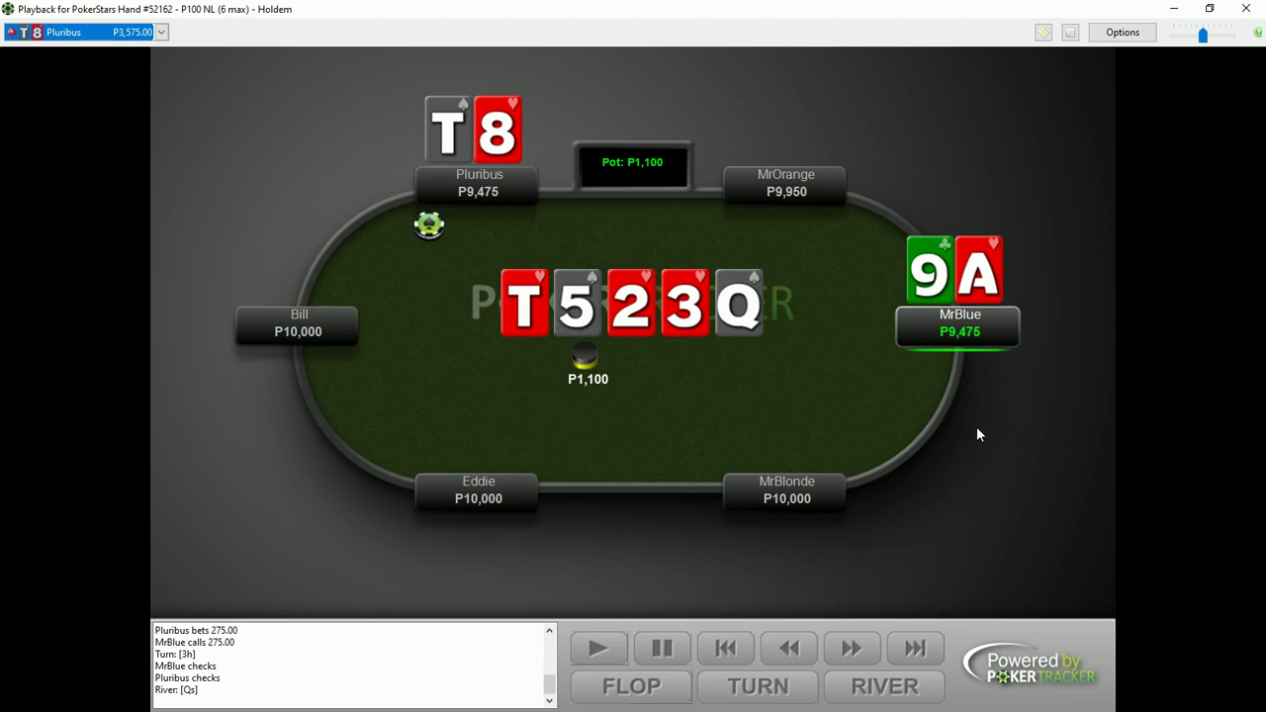
left_click(852, 647)
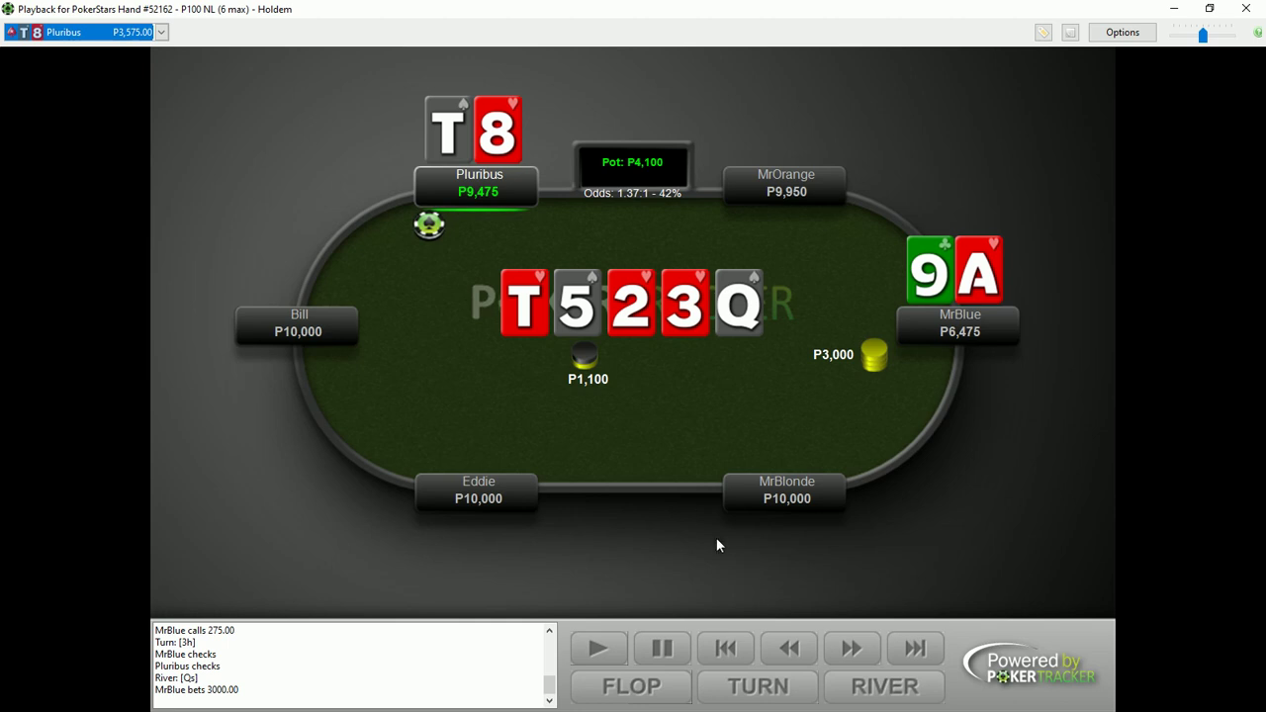
left_click(844, 647)
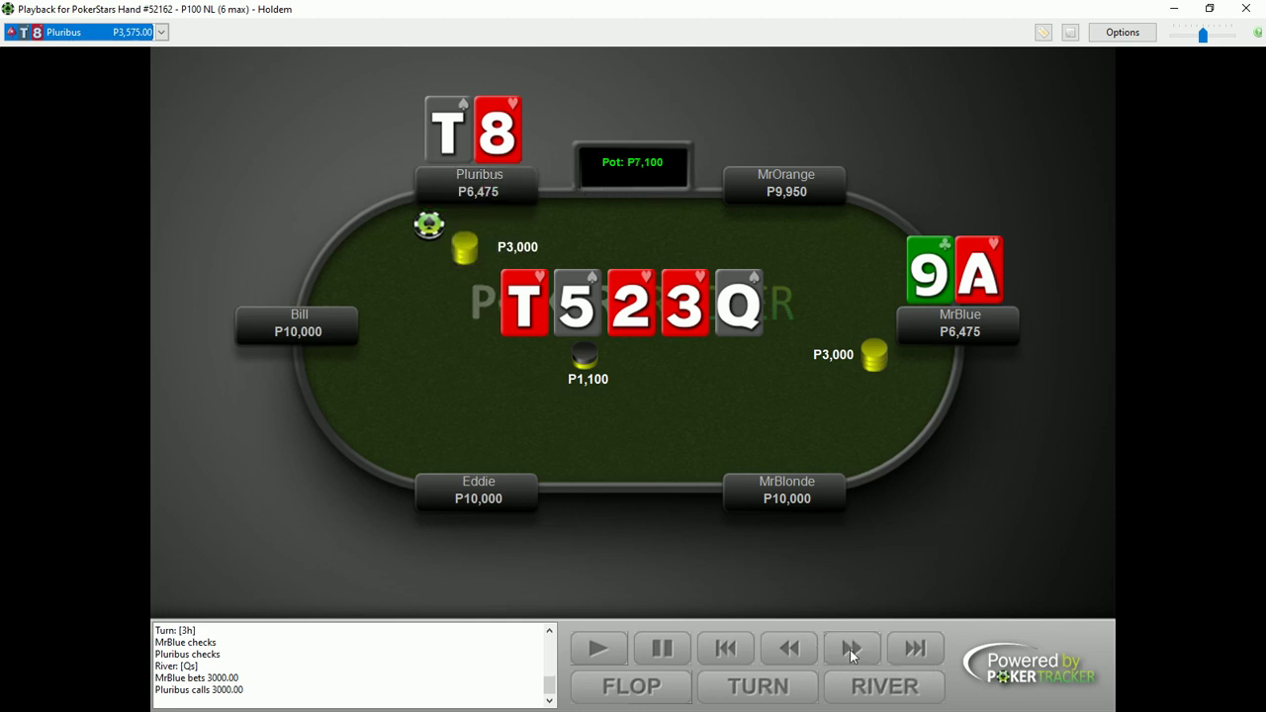
left_click(850, 649)
left_click(850, 653)
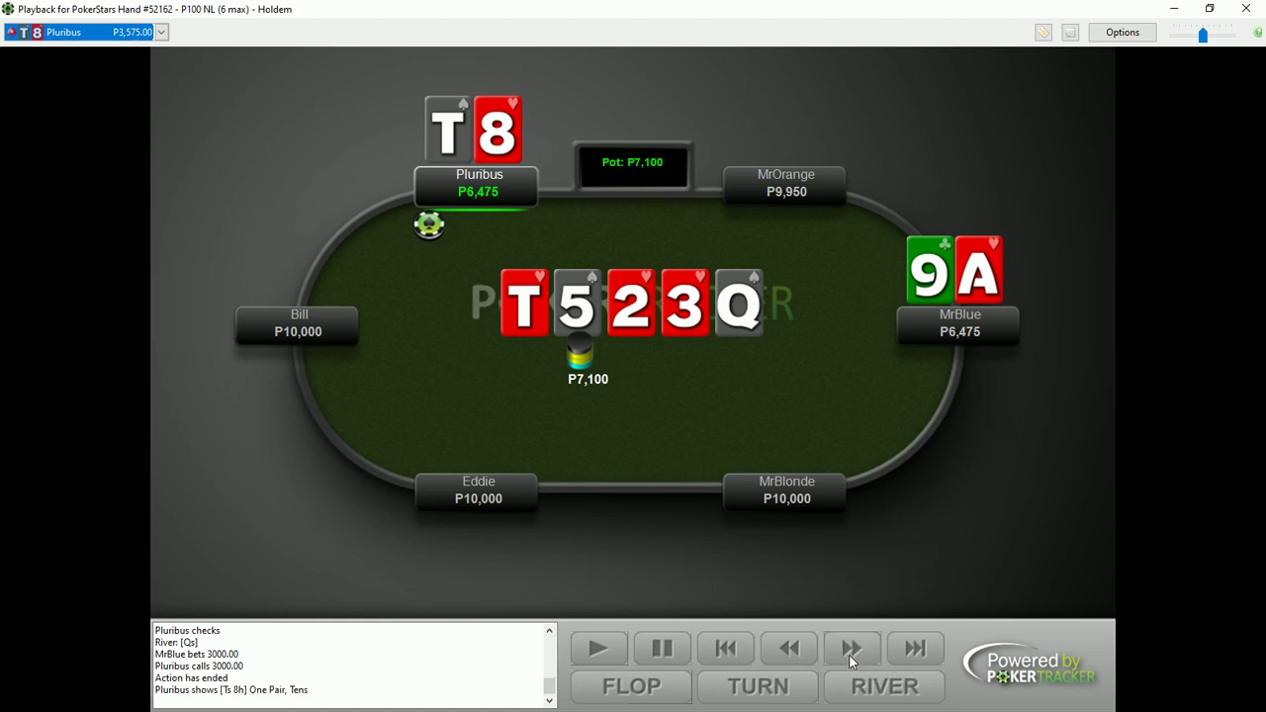
left_click(850, 649)
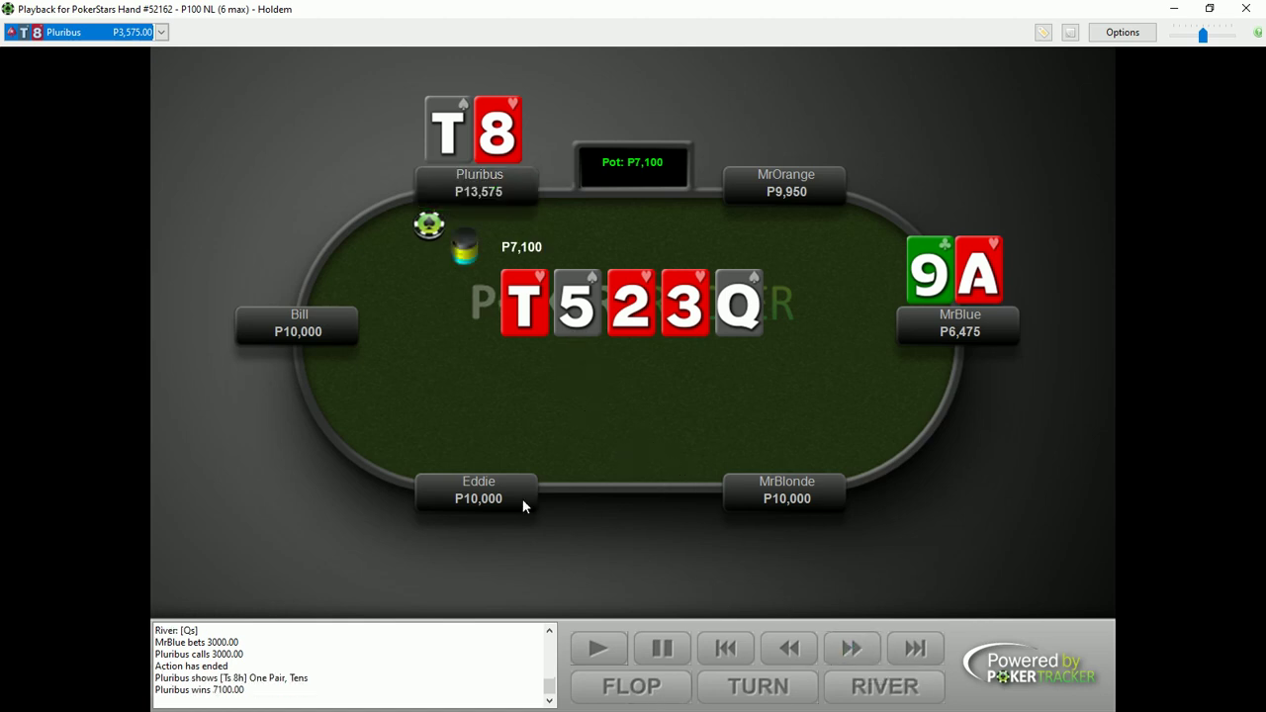
Return the replay to the flop, step through the check and Pluribus's 275 bet, and skip to the turn
left_click(615, 690)
left_click(831, 643)
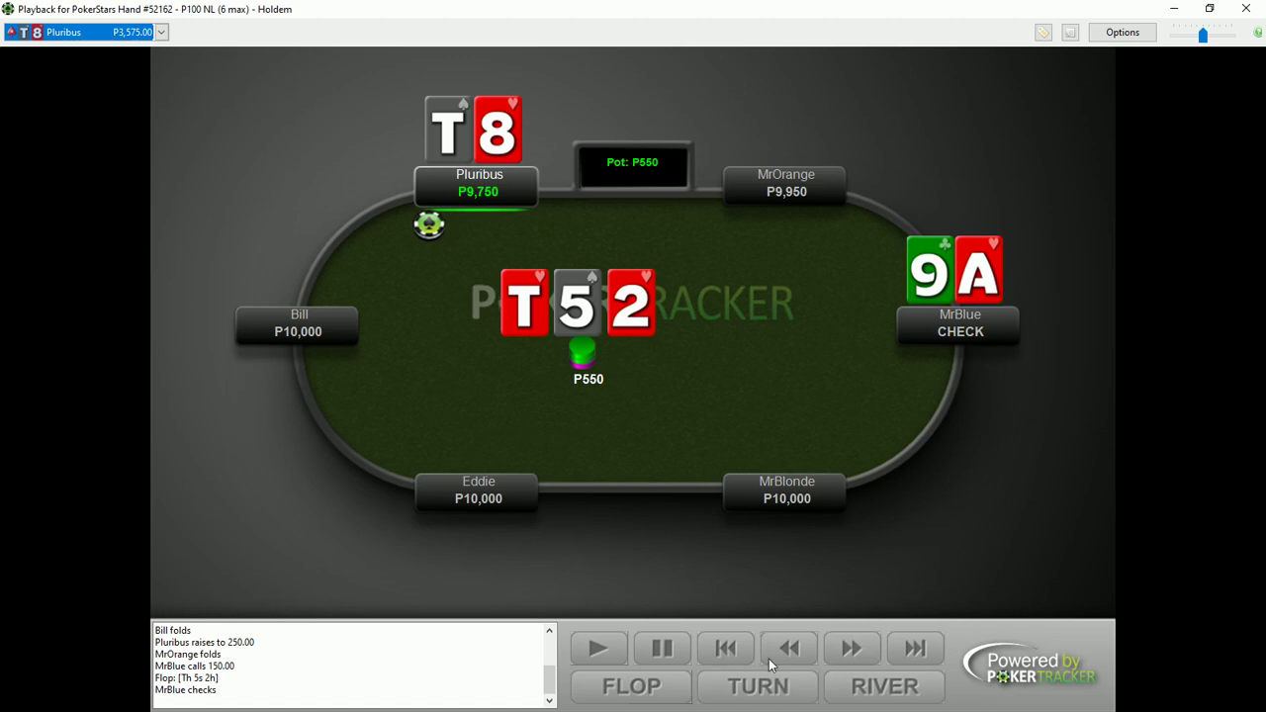
left_click(848, 645)
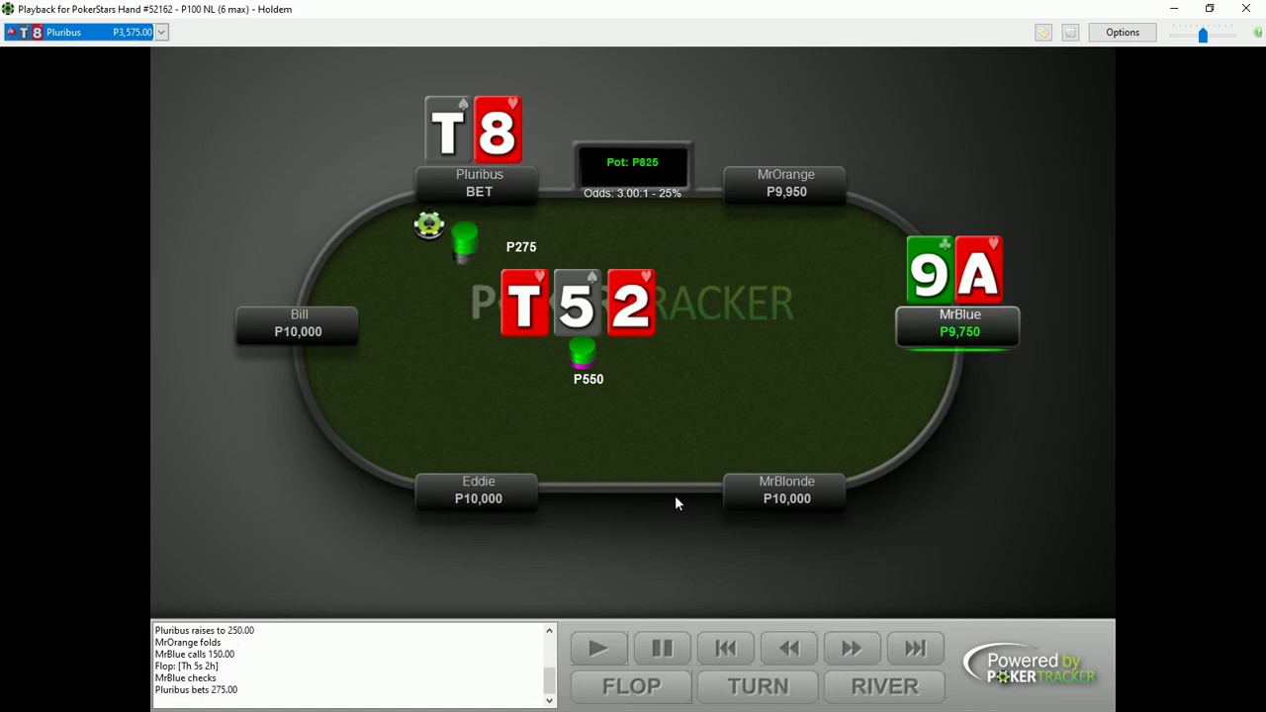
left_click(744, 693)
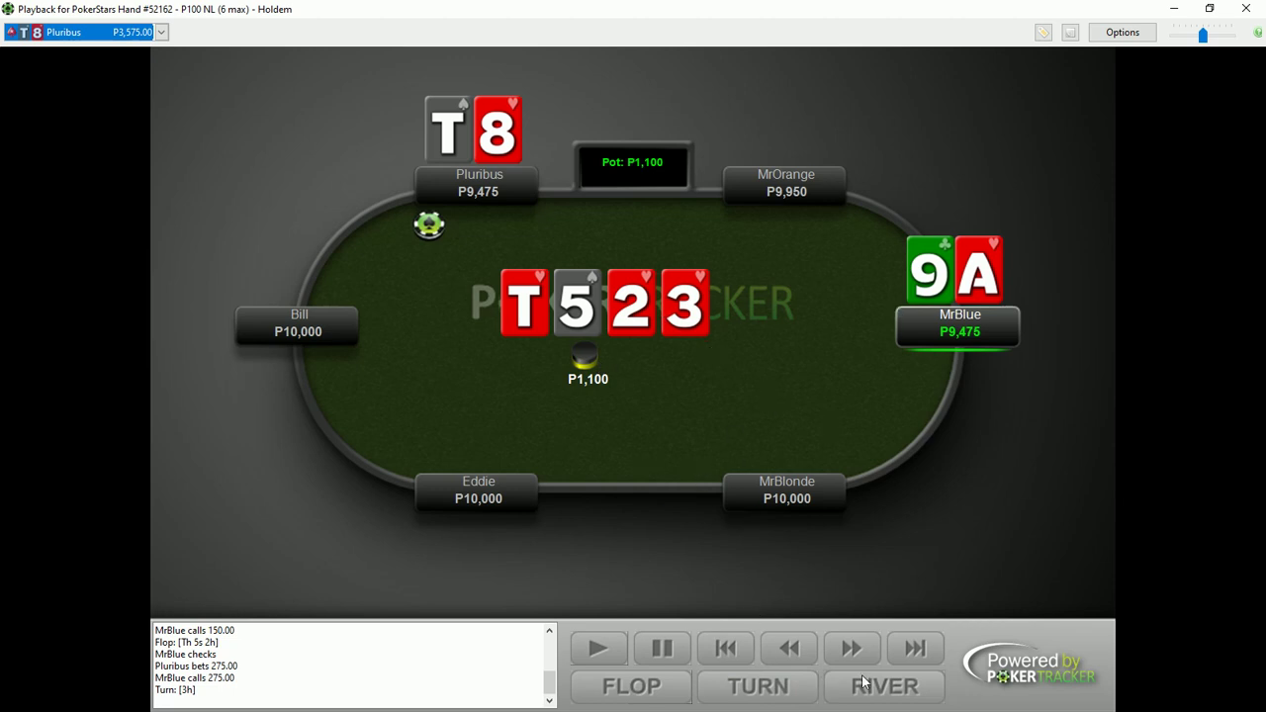
Replay the turn checks and advance through MrBlue's 3000 river bet to Pluribus's response
left_click(851, 648)
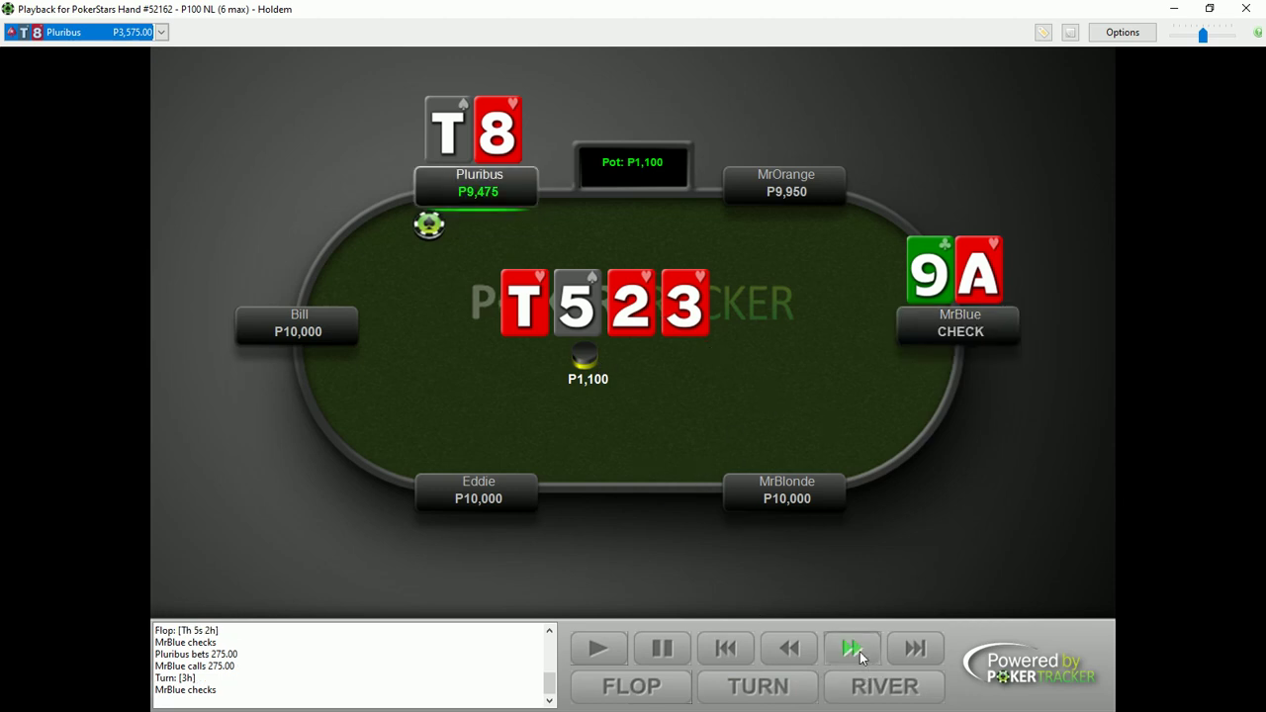
left_click(860, 650)
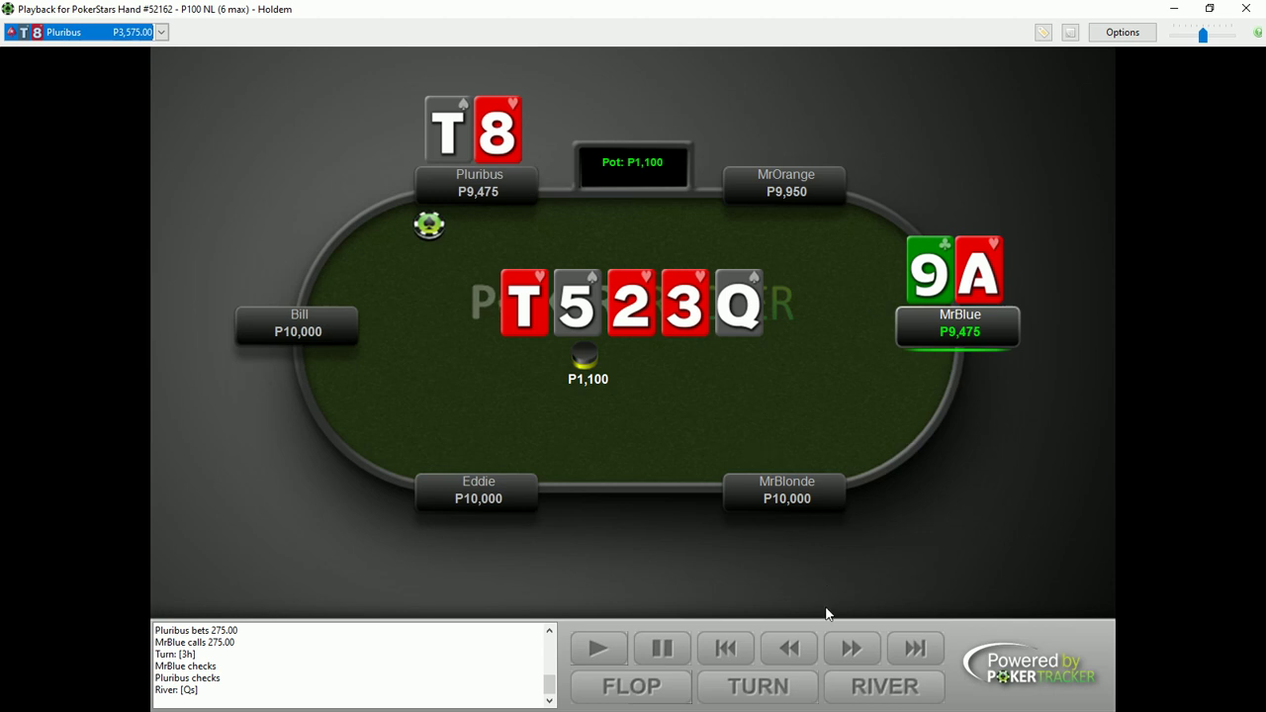
left_click(849, 649)
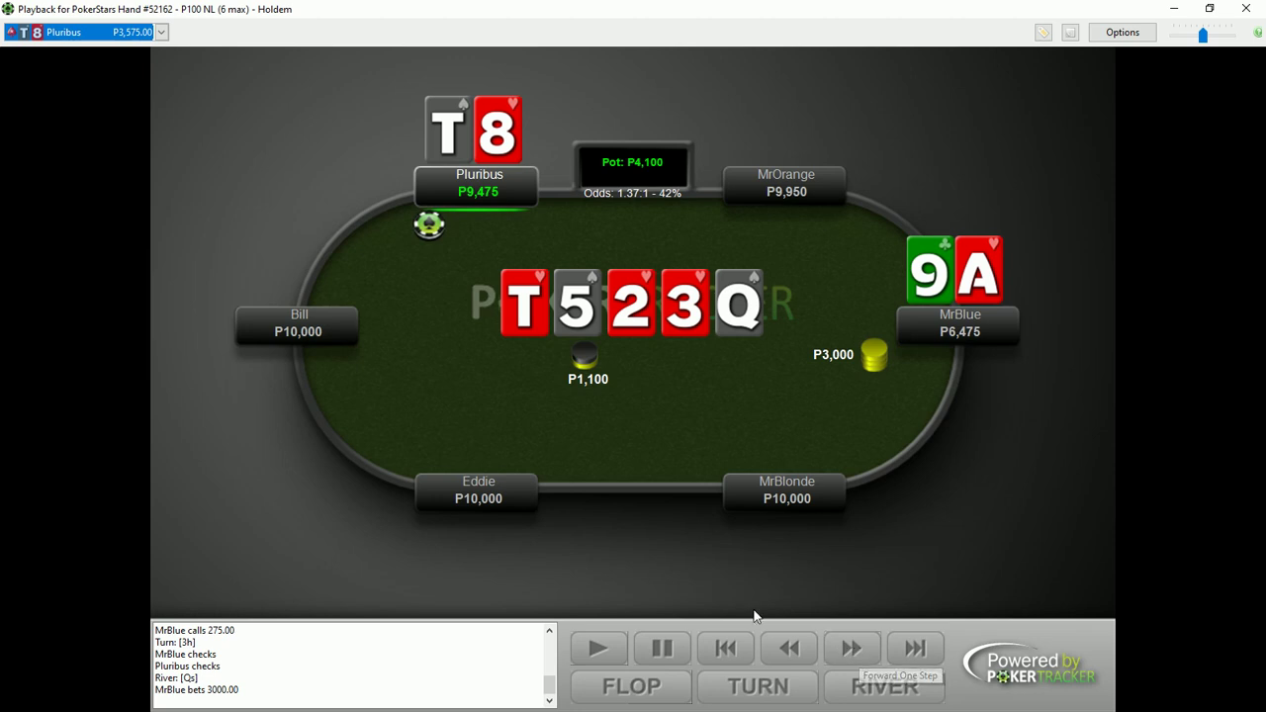
left_click(849, 648)
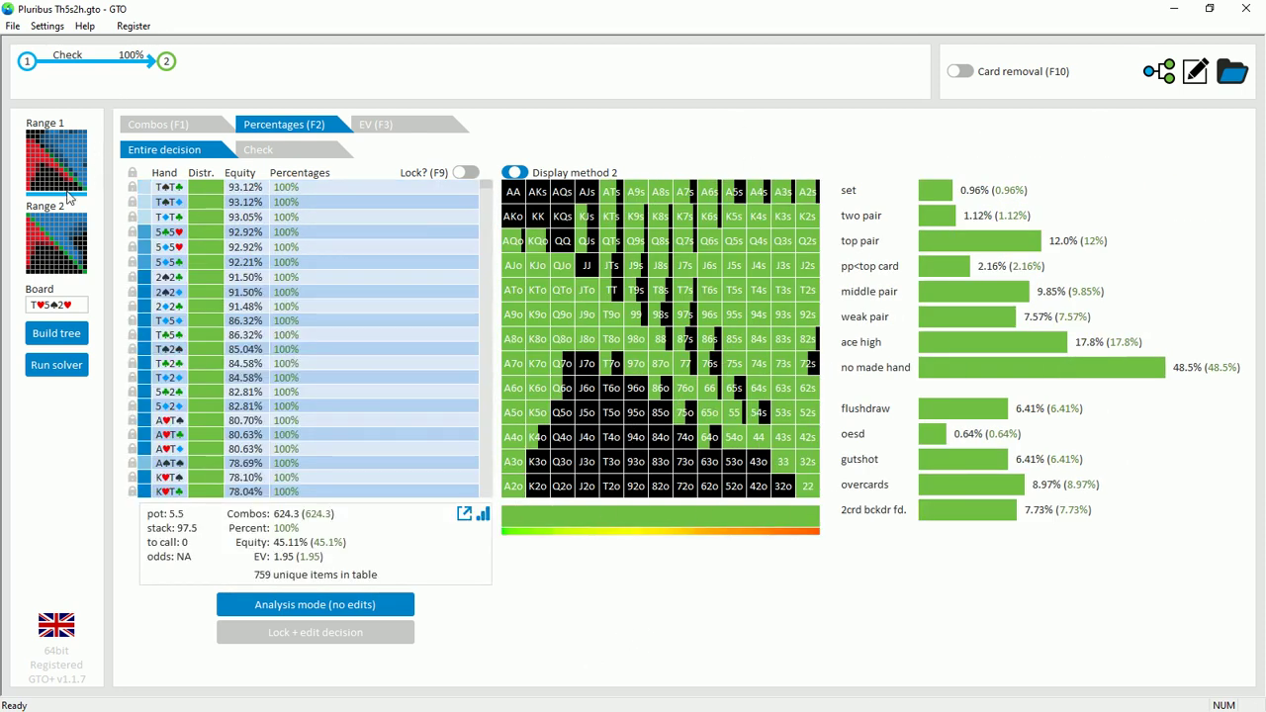
In GTO+, examine the starting ranges set for Range 1 and Range 2
left_click(56, 159)
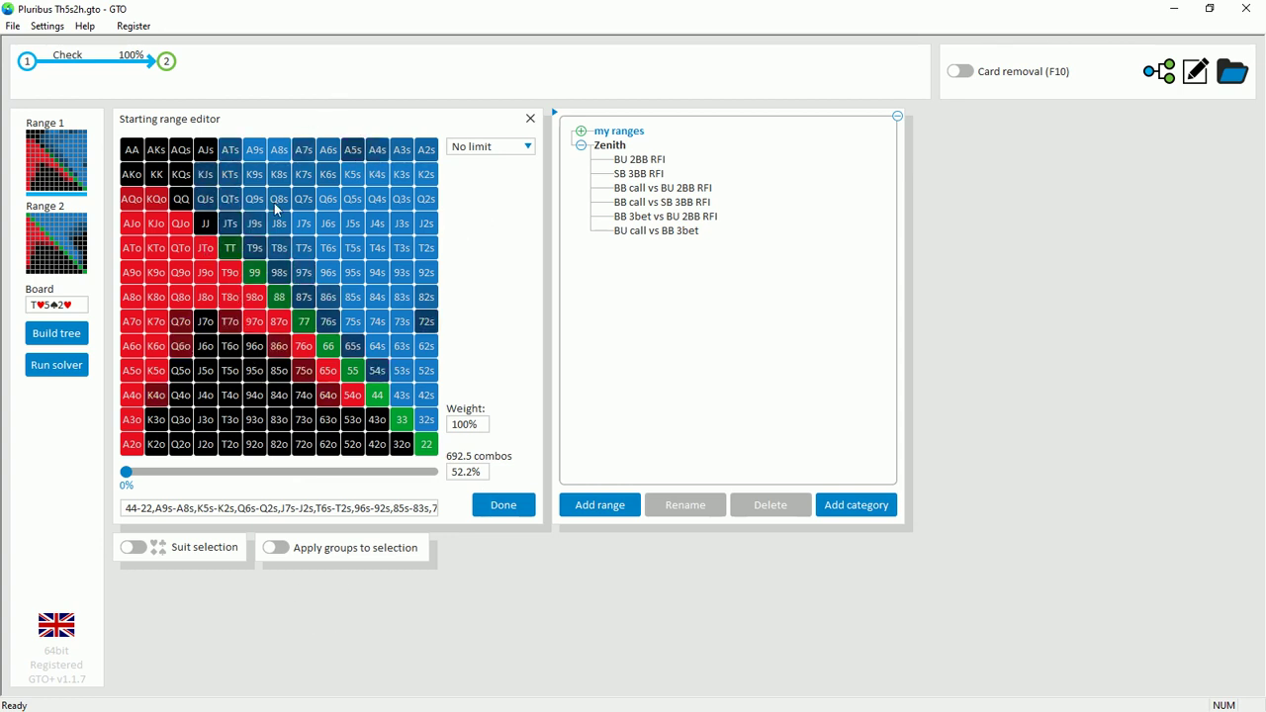
left_click(54, 273)
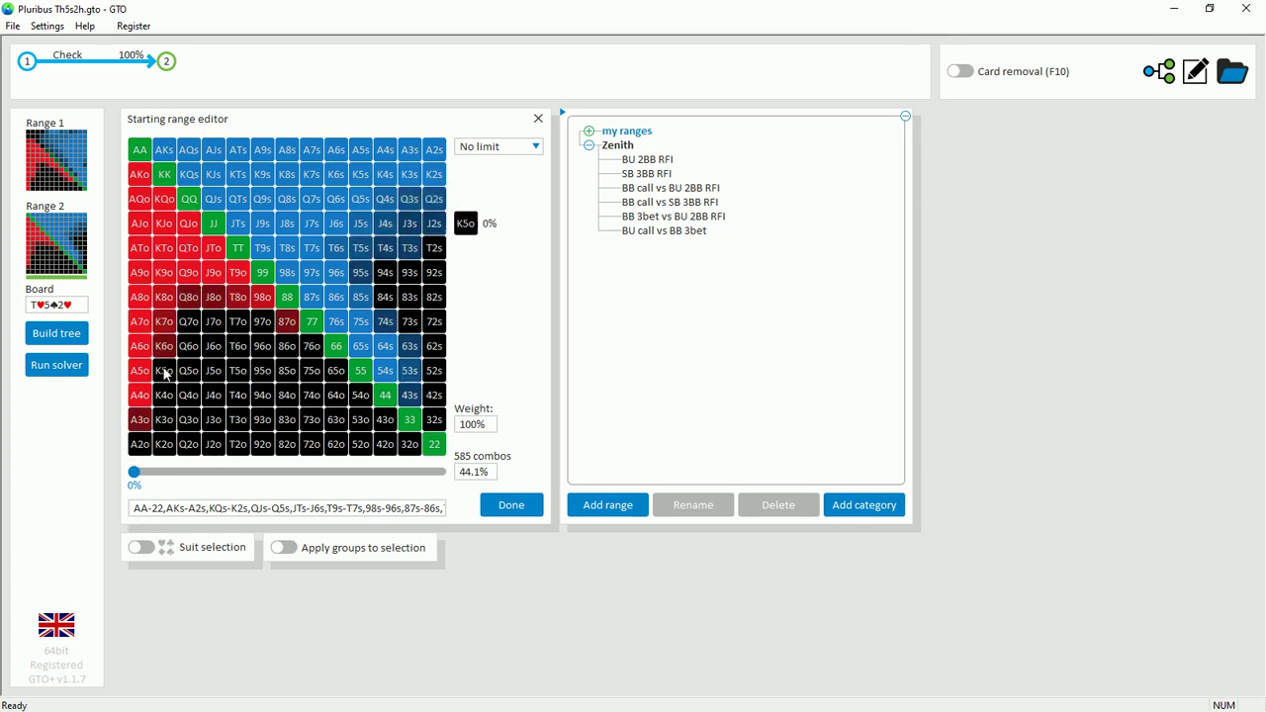
Open the decision tree settings and inspect the full list of IP flop bet sizes used when OOP has checked
left_click(62, 336)
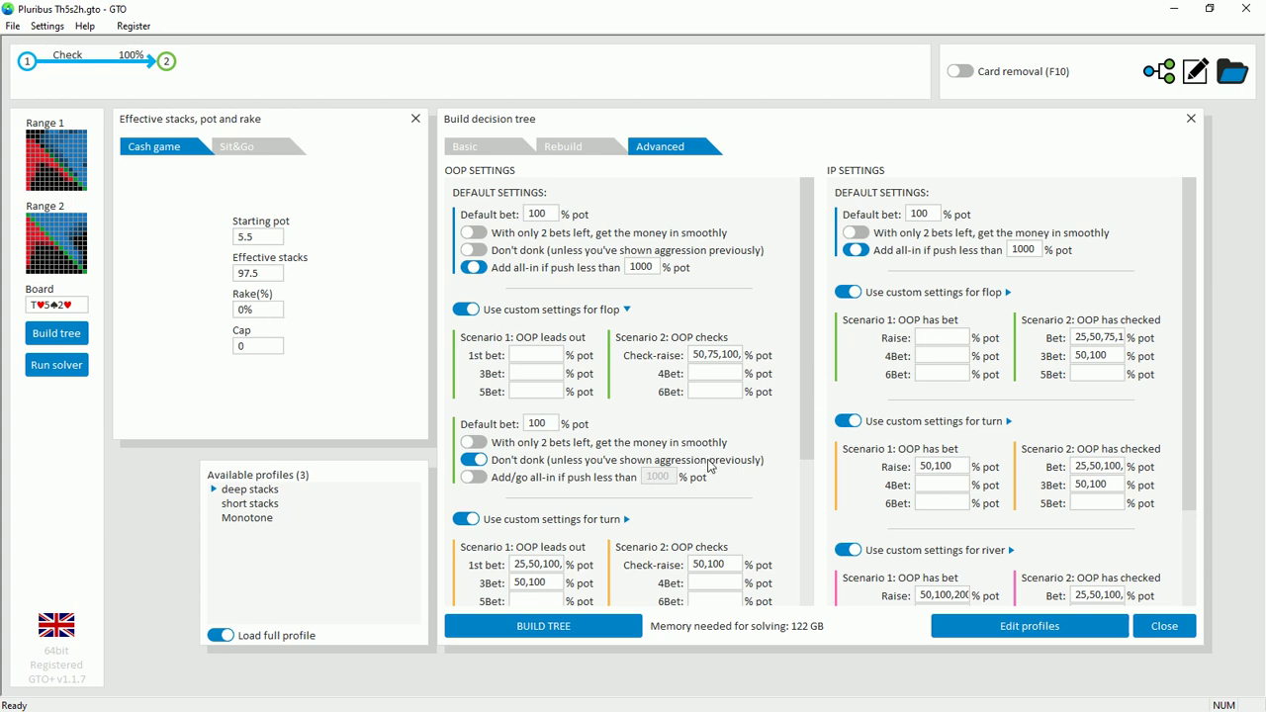
scroll(1156, 382, "down", 1)
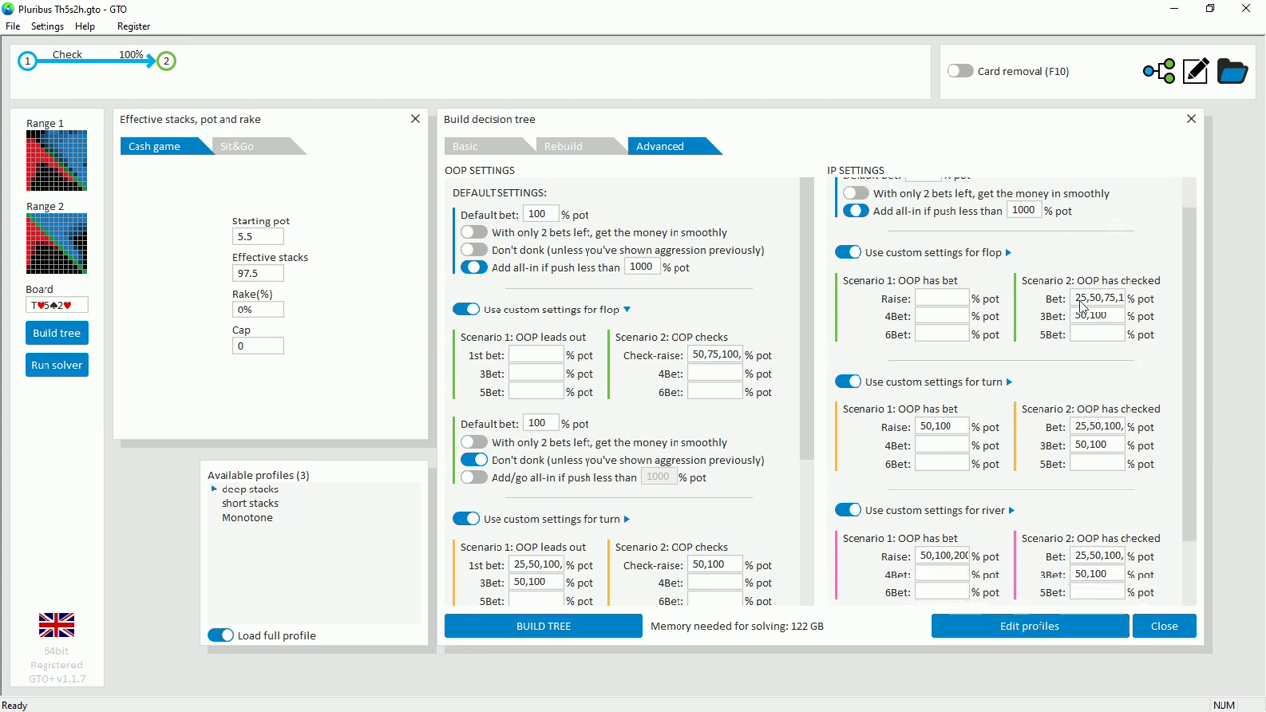
scroll(1052, 366, "up", 1)
left_click(1083, 340)
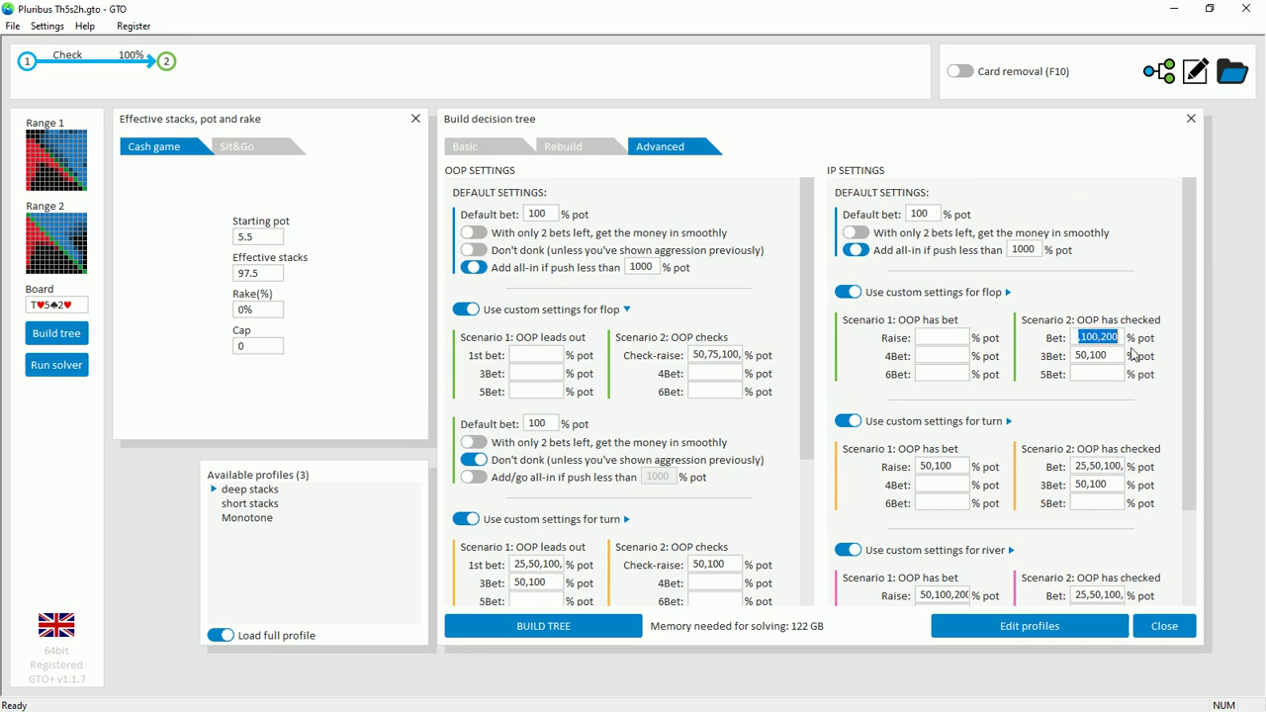
left_click_drag(1126, 341, 1032, 346)
key("ctrl+v")
key("ctrl+a")
left_click(1120, 344)
double_click(1125, 342)
left_click(1090, 339)
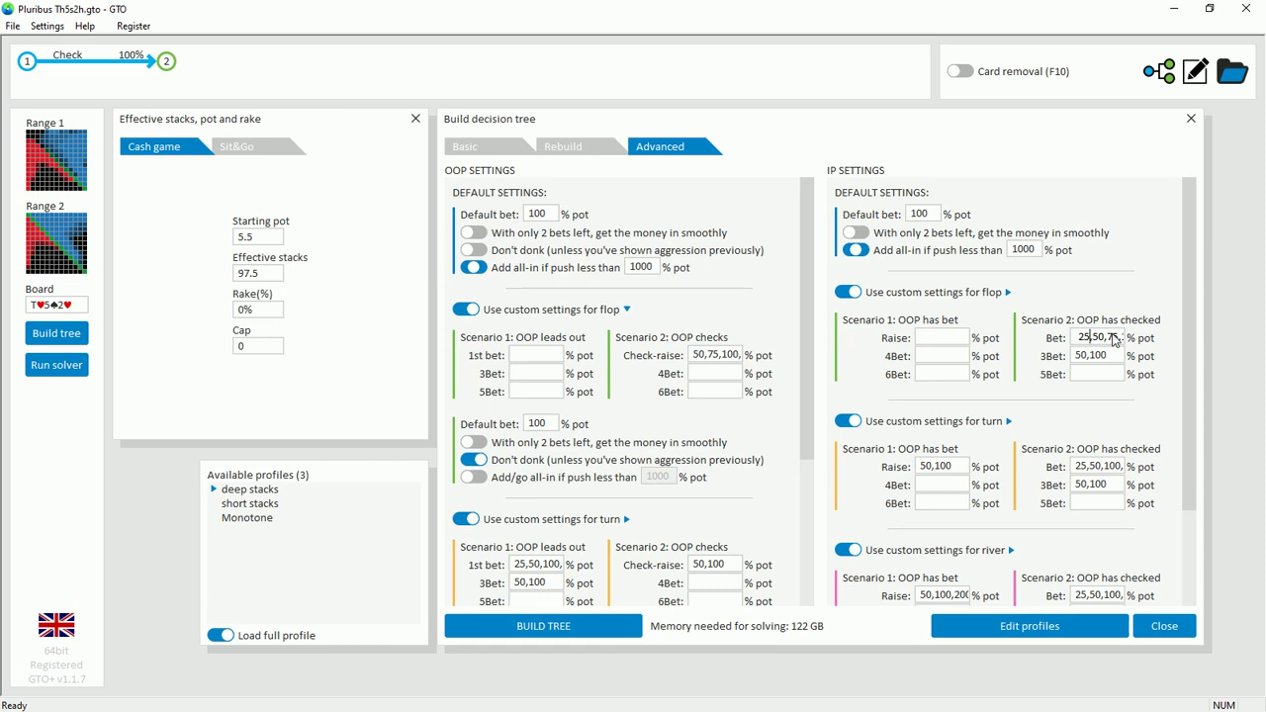
double_click(1080, 340)
left_click(1096, 343)
double_click(1078, 343)
left_click(1103, 344)
double_click(1125, 340)
left_click(1100, 421)
Inspect the full list of OOP check-raise sizes for the flop
double_click(713, 355)
left_click_drag(740, 355, 669, 364)
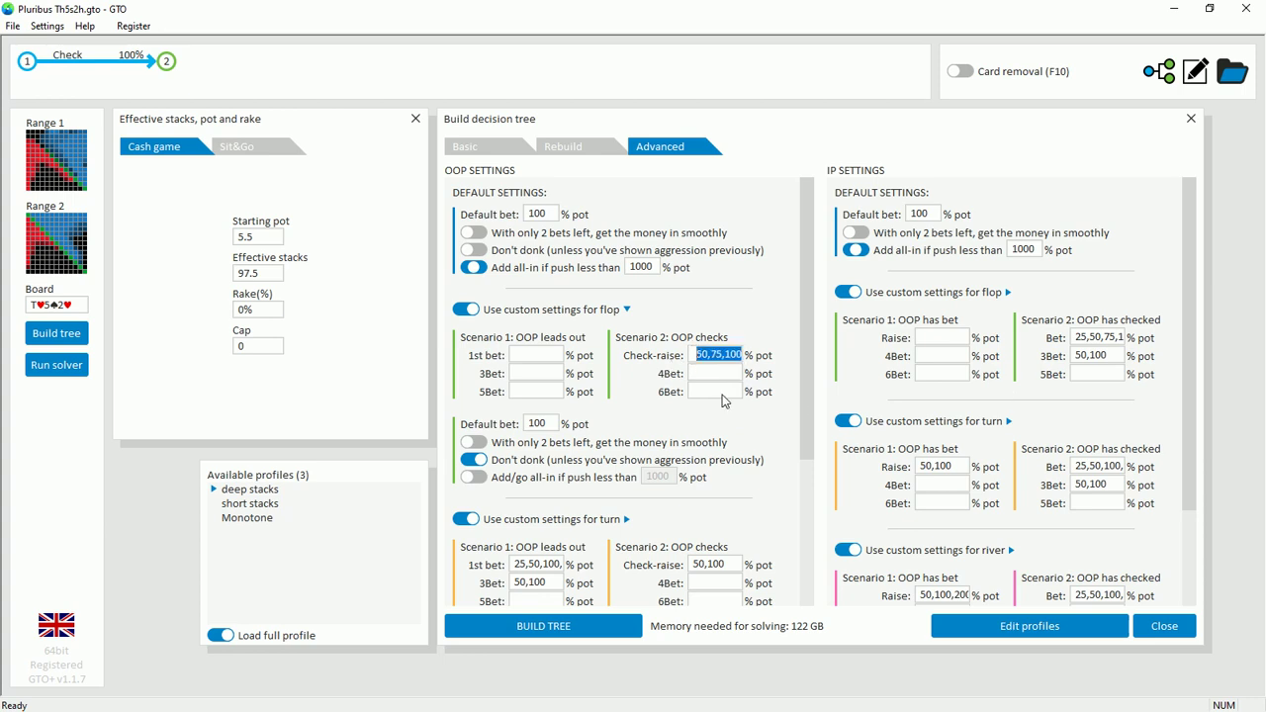
left_click(733, 358)
type(",")
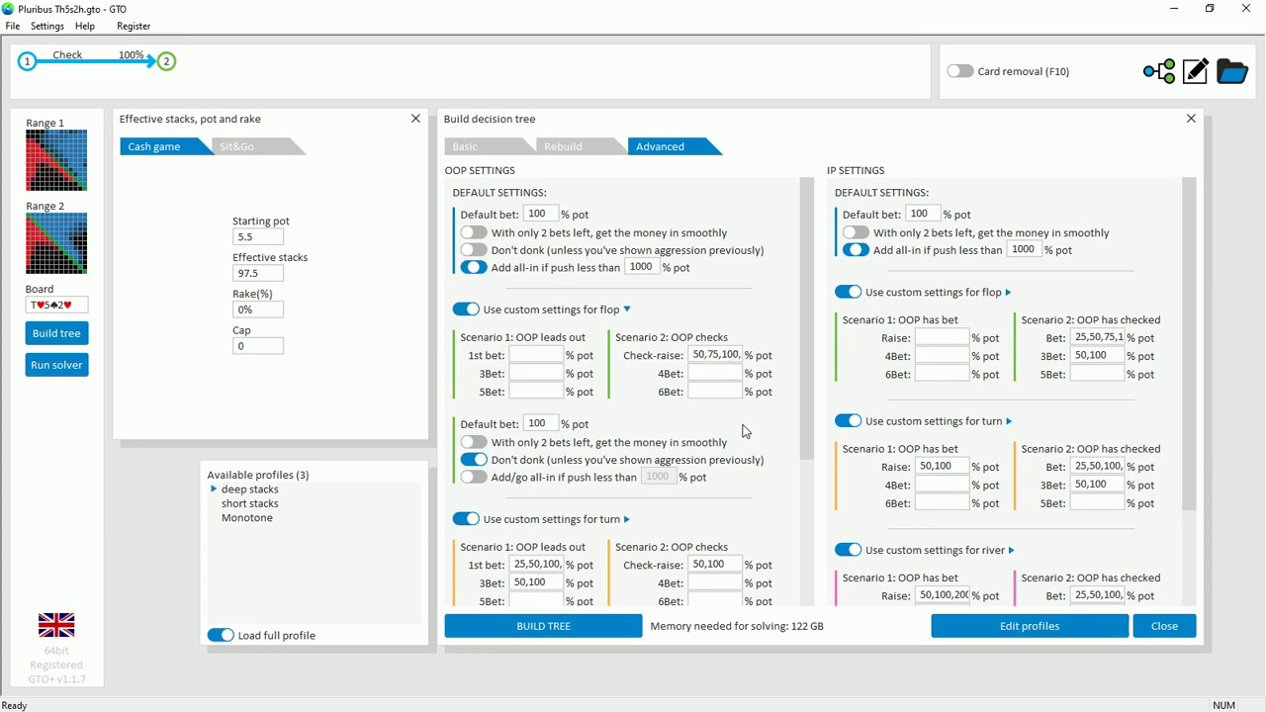
Examine the OOP first-bet sizes and the IP bet sizes in the custom turn settings
scroll(737, 428, "down", 1)
scroll(737, 428, "down", 3)
scroll(1039, 468, "down", 2)
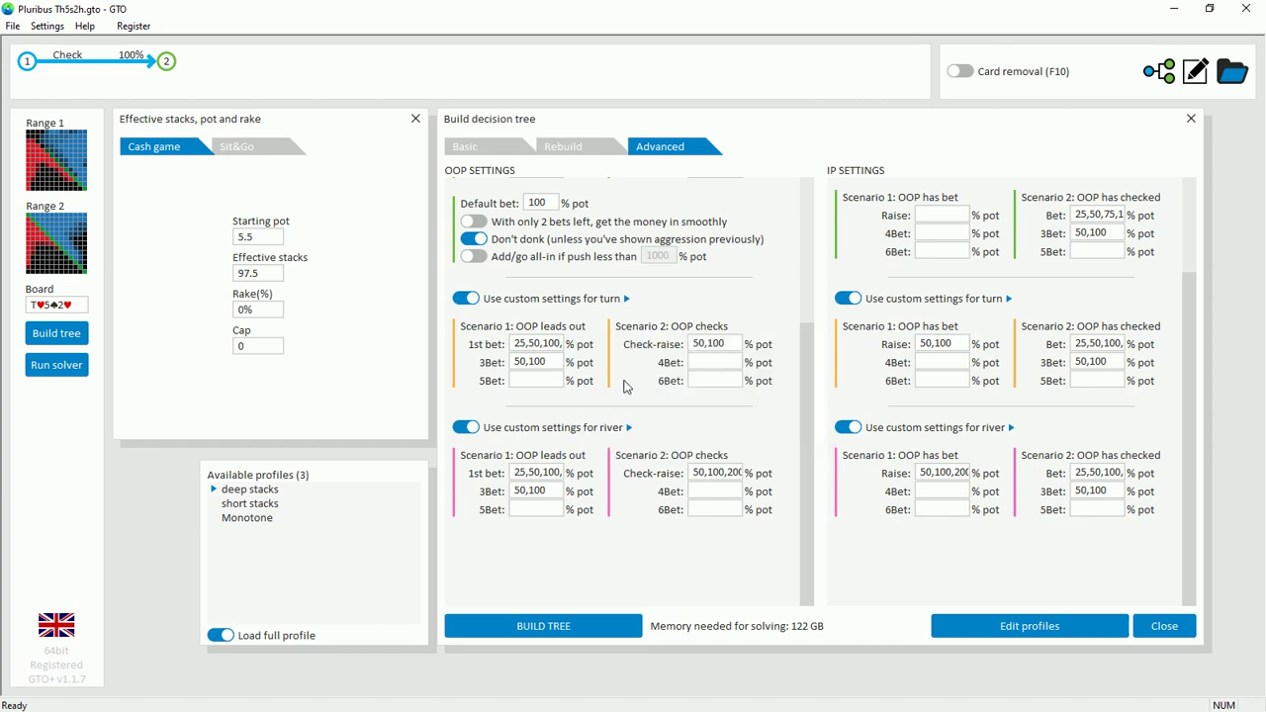
left_click(557, 346)
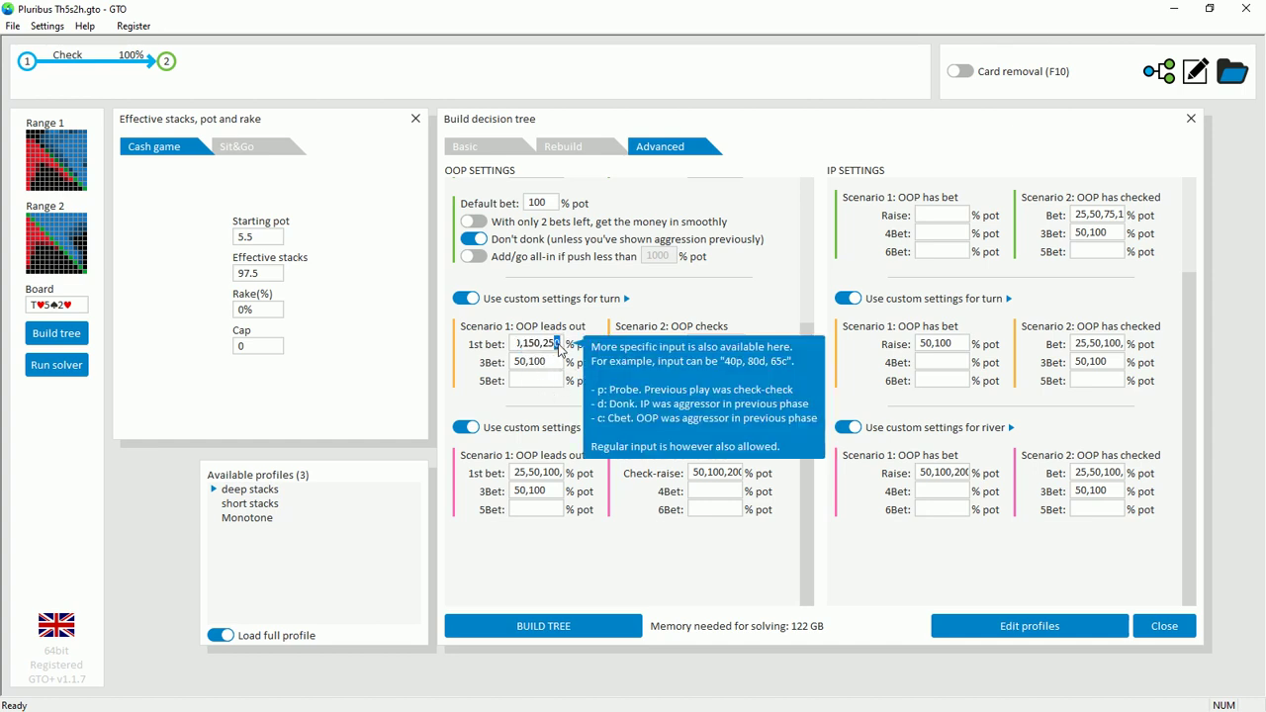
left_click_drag(557, 346, 475, 347)
key("ctrl+a")
left_click(1088, 347)
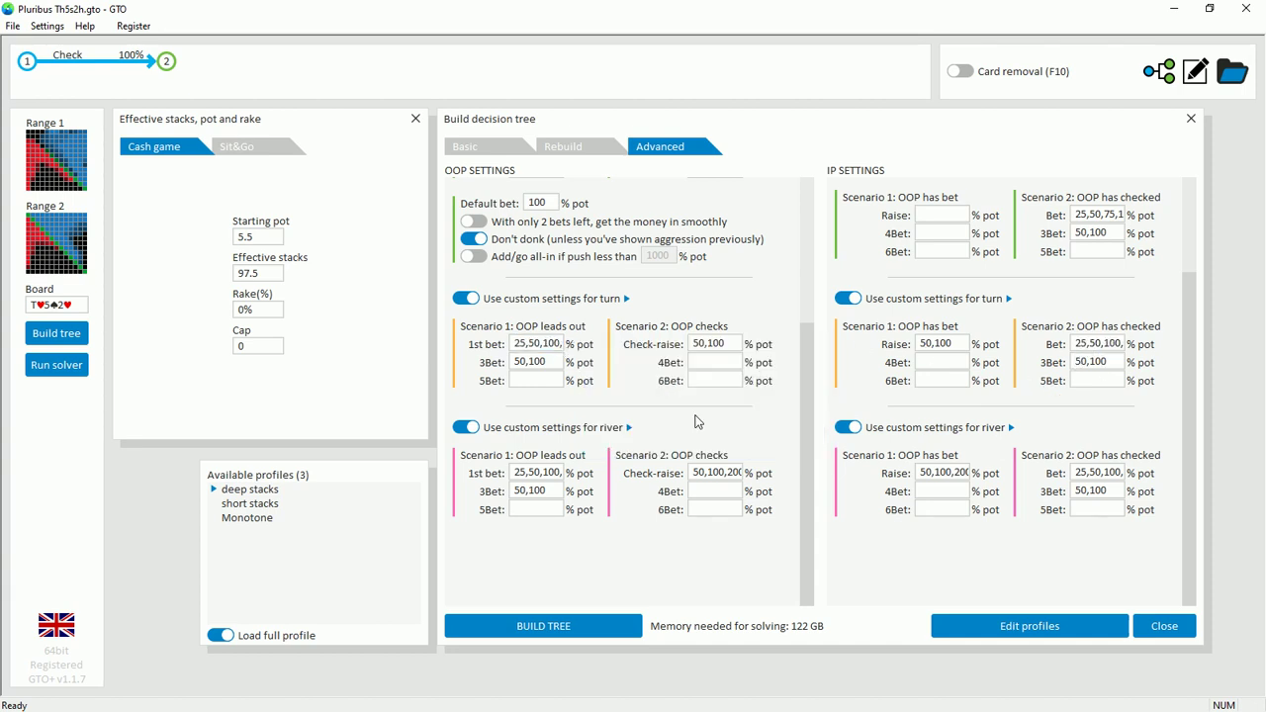
Inspect the OOP first-bet and check-raise sizes in the custom river settings, and open the solver run options
left_click_drag(536, 472, 574, 481)
left_click(560, 478)
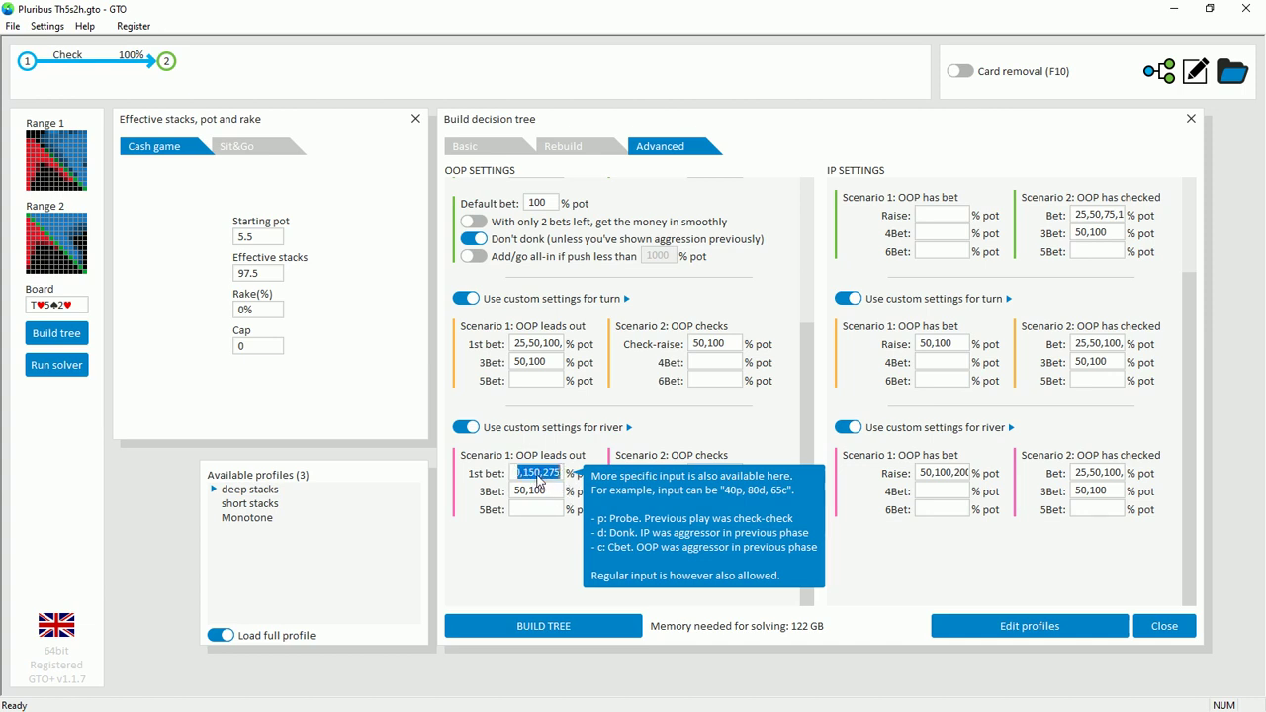
left_click(563, 481)
left_click(535, 574)
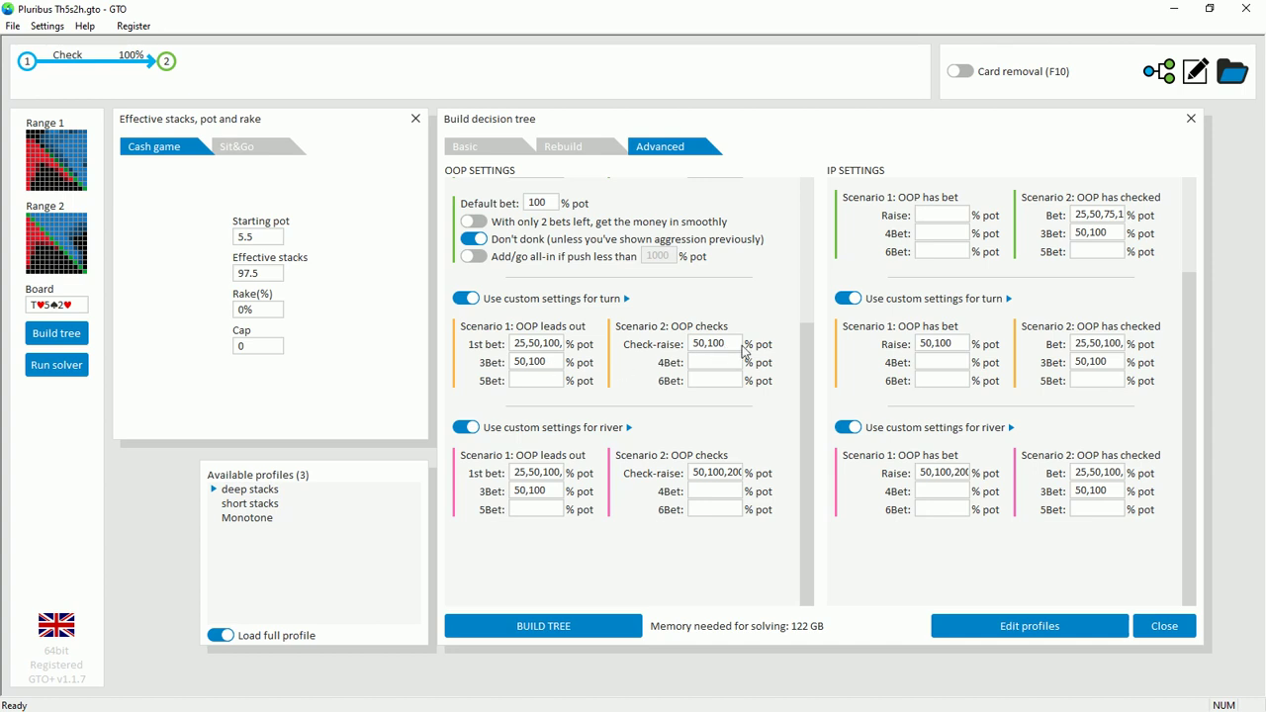
left_click(728, 476)
left_click(734, 479)
left_click(736, 590)
left_click(69, 367)
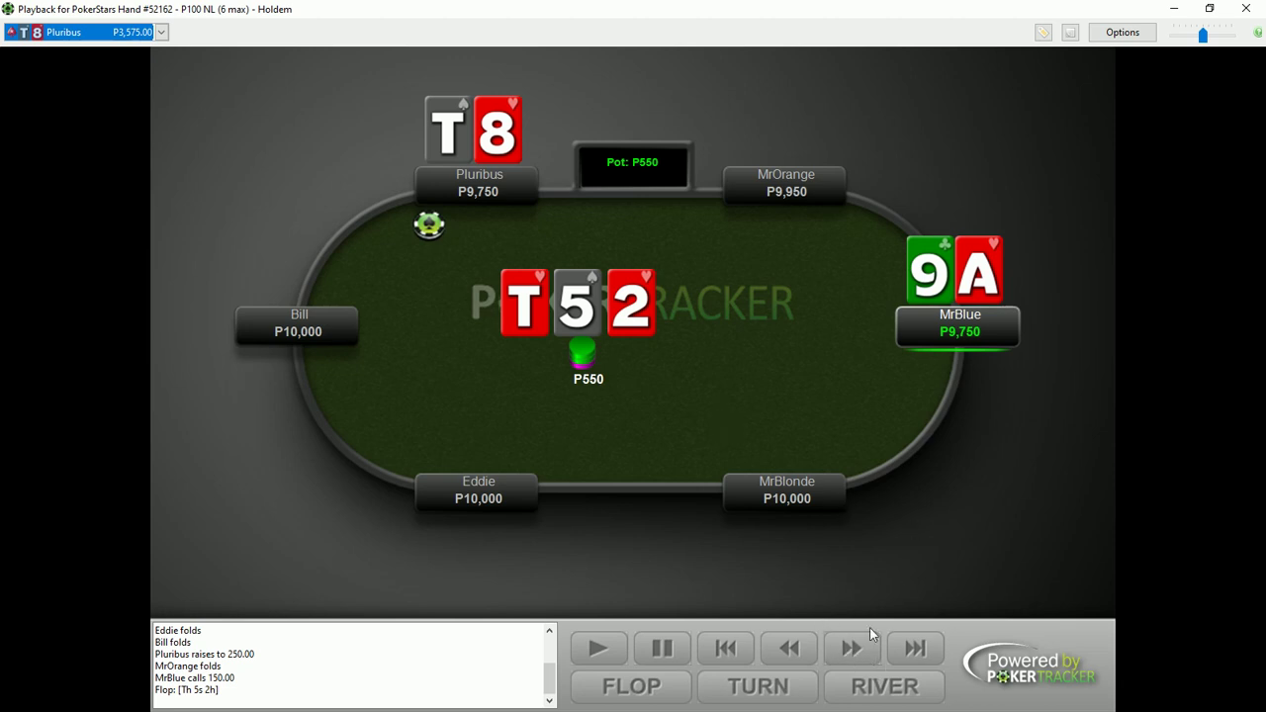
Switch to the hand replay, step through the flop check and 275 bet, and return to GTO+ to examine player 2's flop strategy
left_click(851, 648)
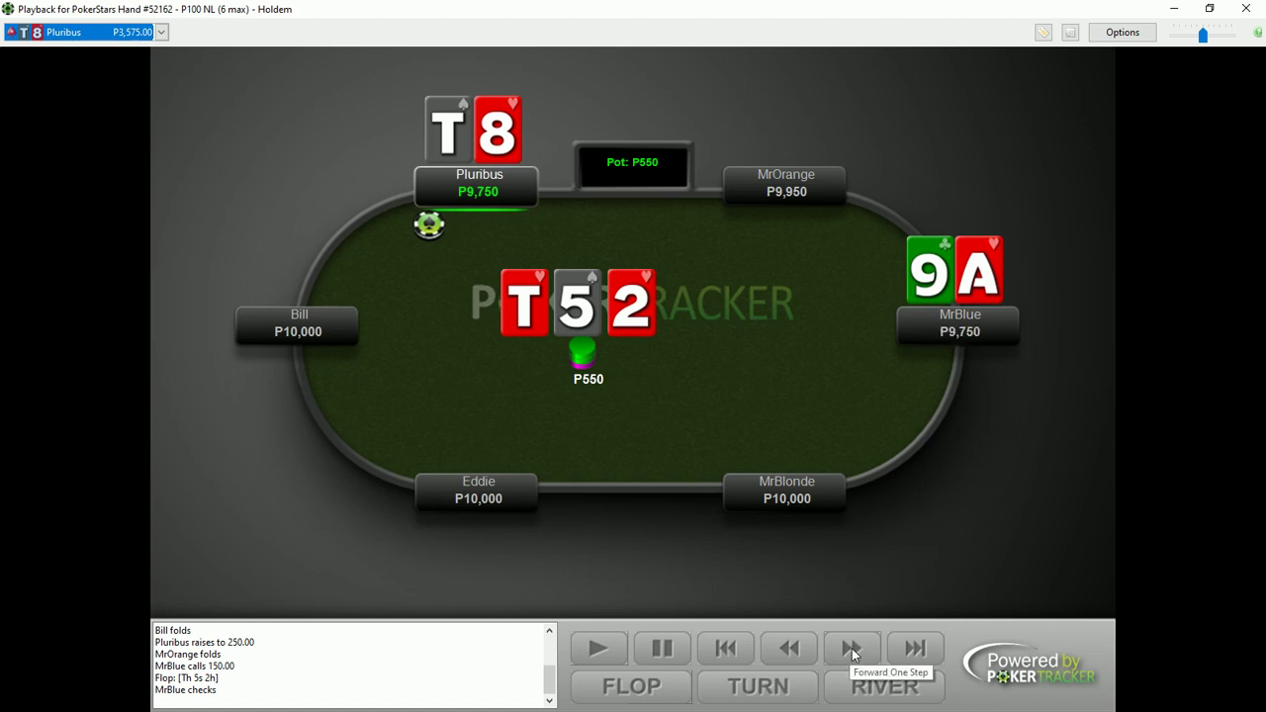
left_click(853, 648)
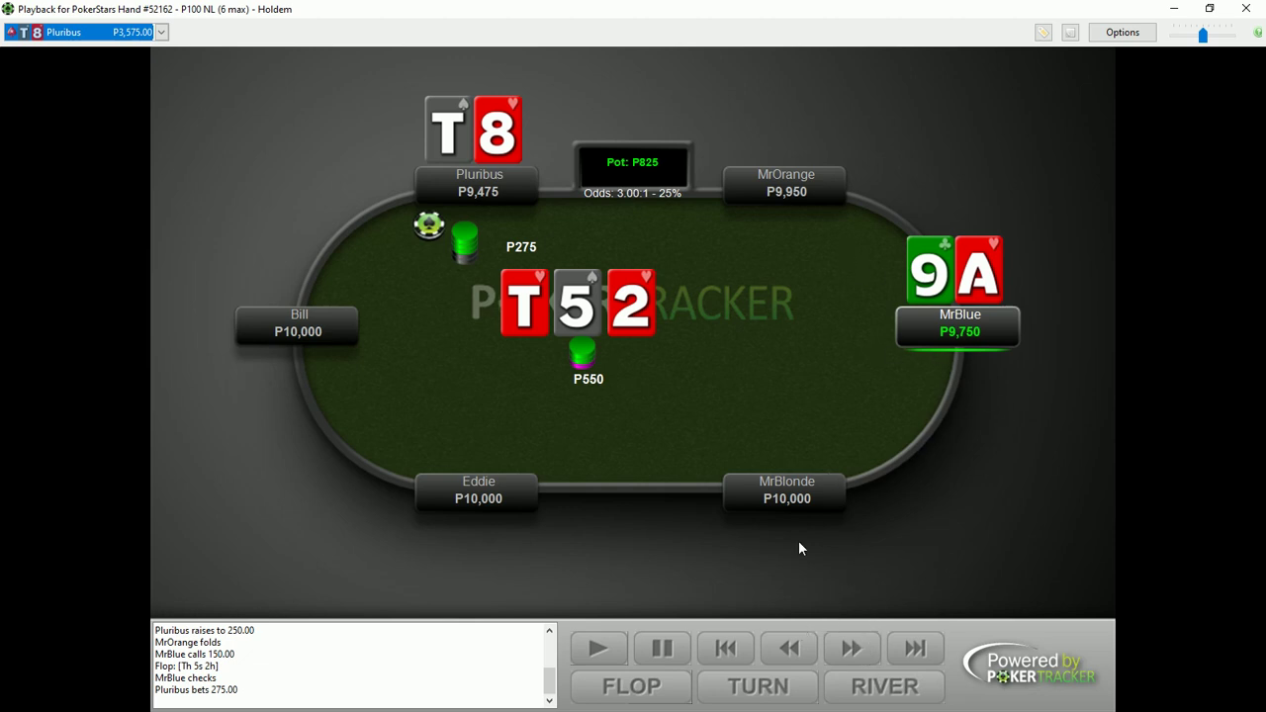
key("alt+Tab")
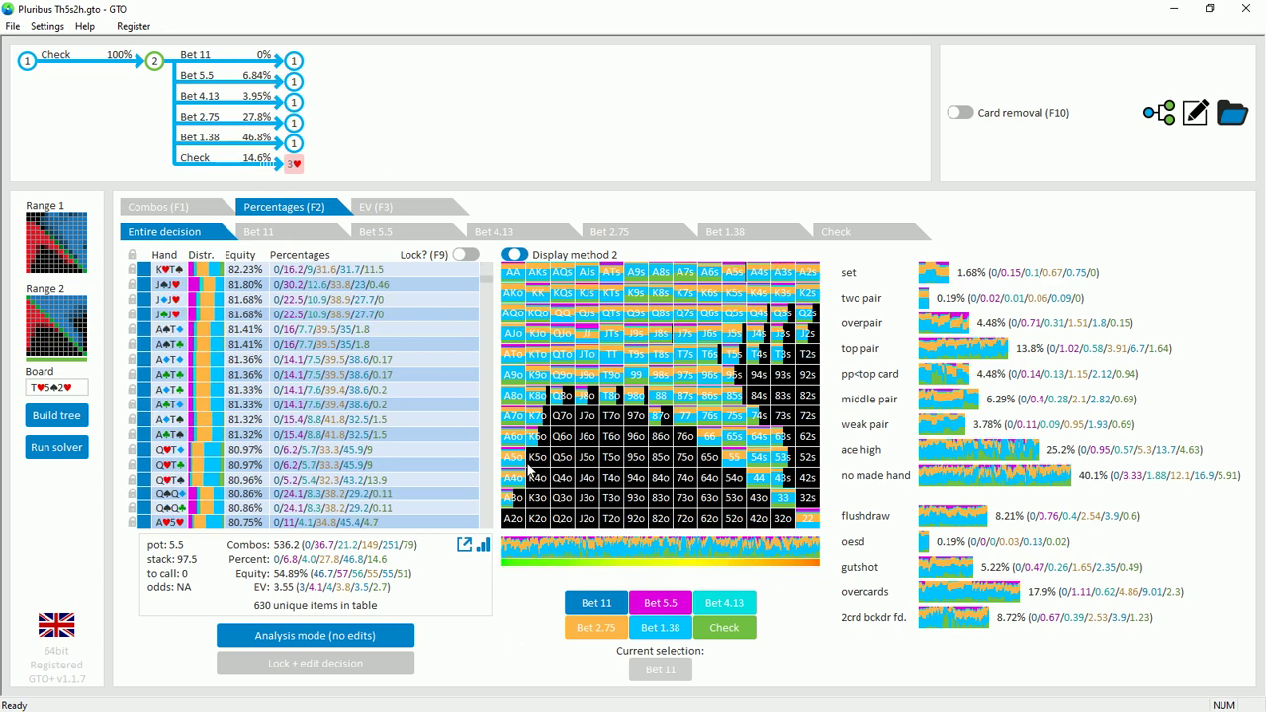
mouse_move(613, 400)
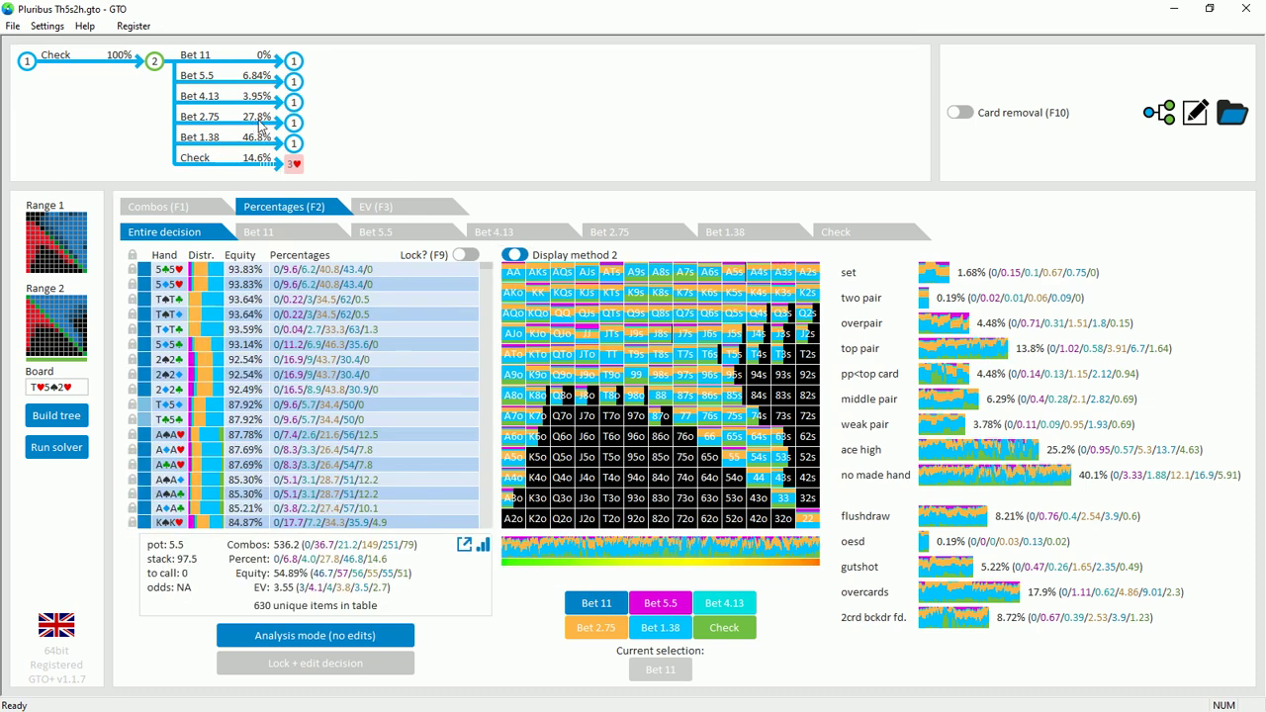
Examine player 1's response to the 2.75 flop bet, and step the hand replay through both turn checks
left_click(258, 121)
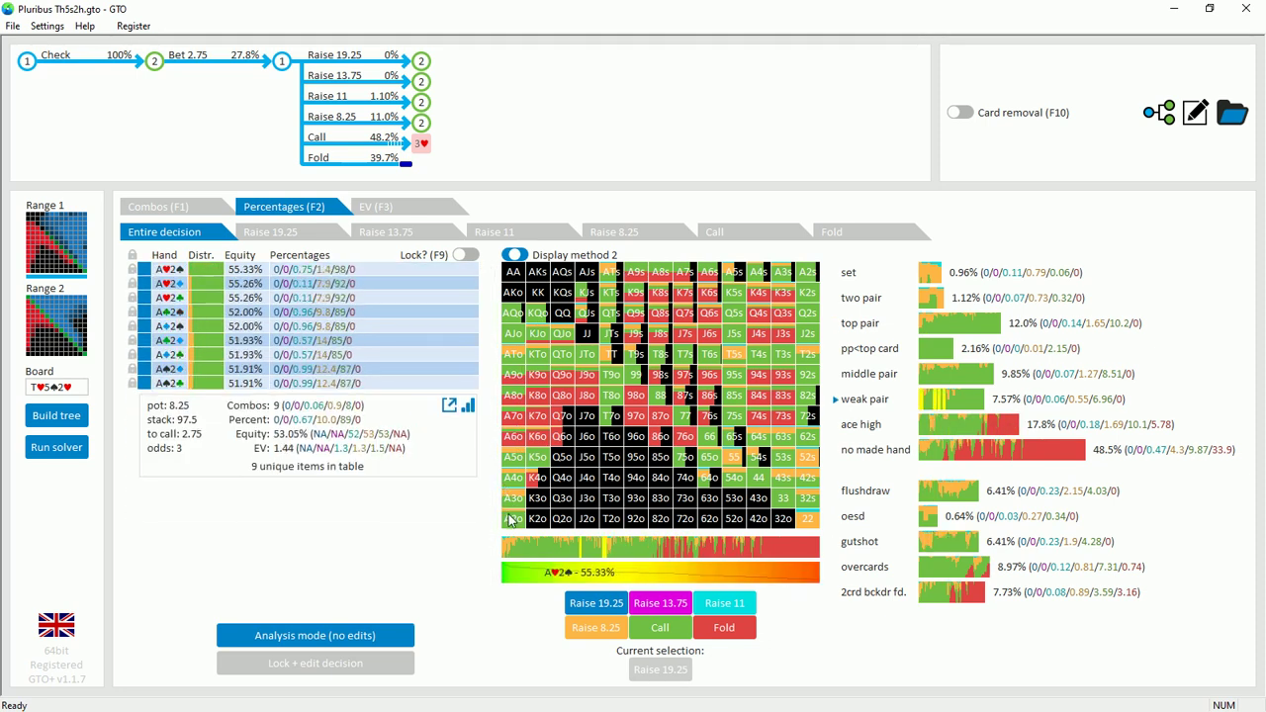
key("alt+Tab")
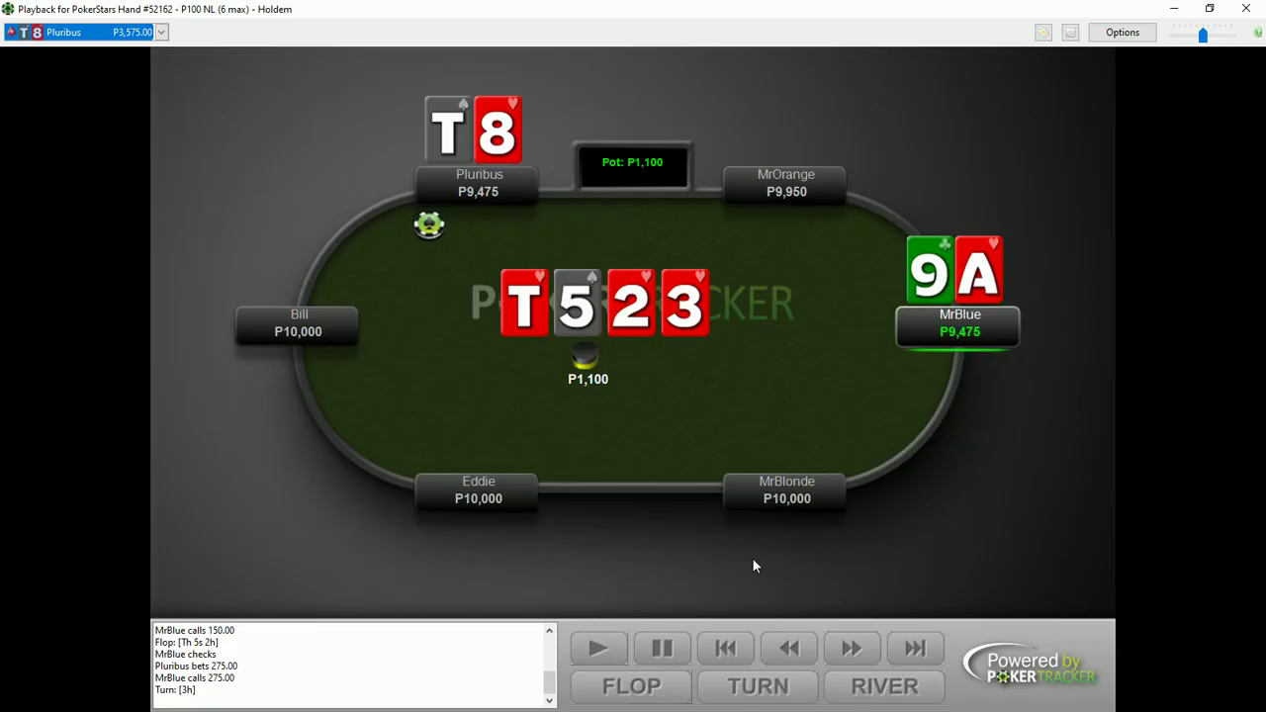
left_click(838, 648)
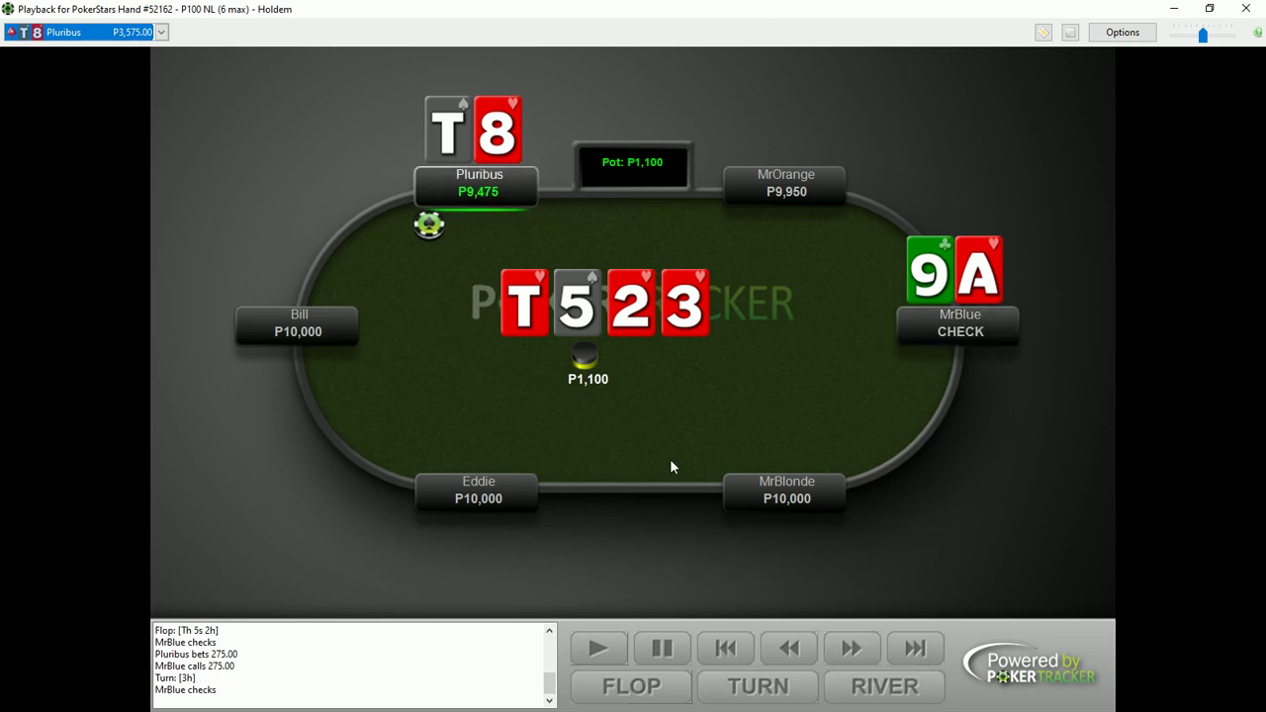
left_click(844, 649)
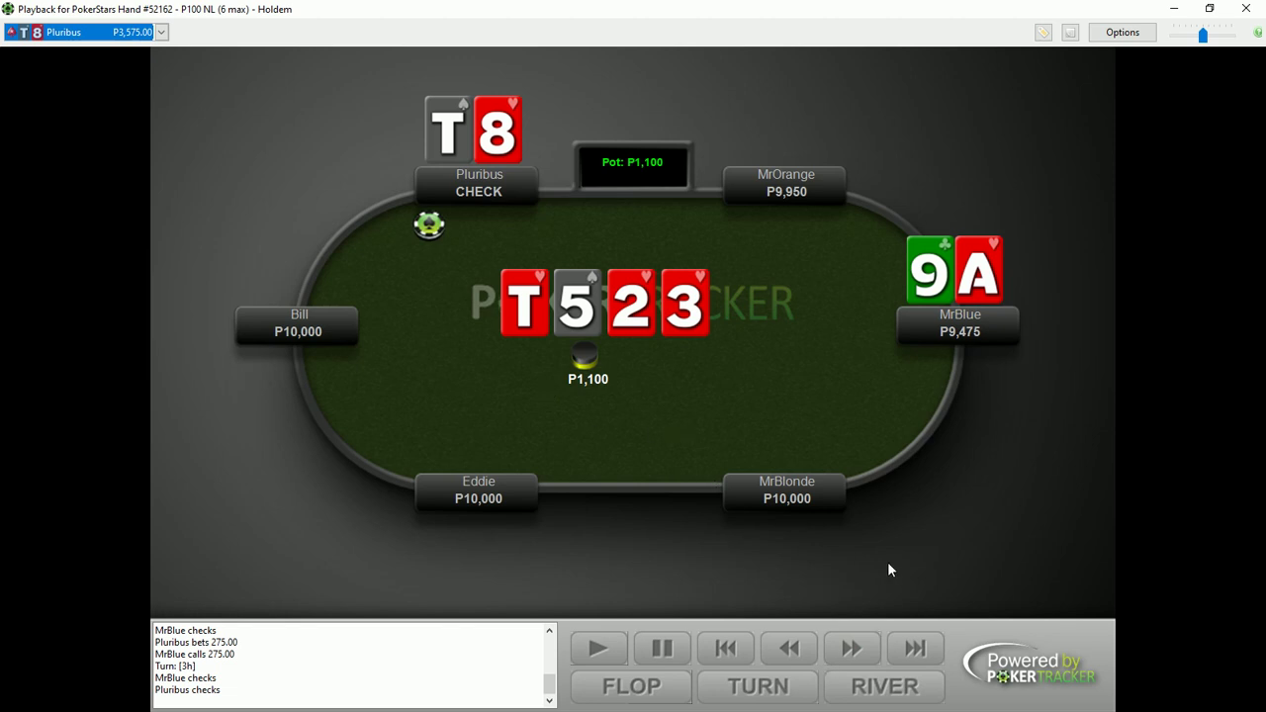
Return to GTO+, follow player 1's check on the 3♥ turn, and examine player 2's strategy with T8o
key("alt+Tab")
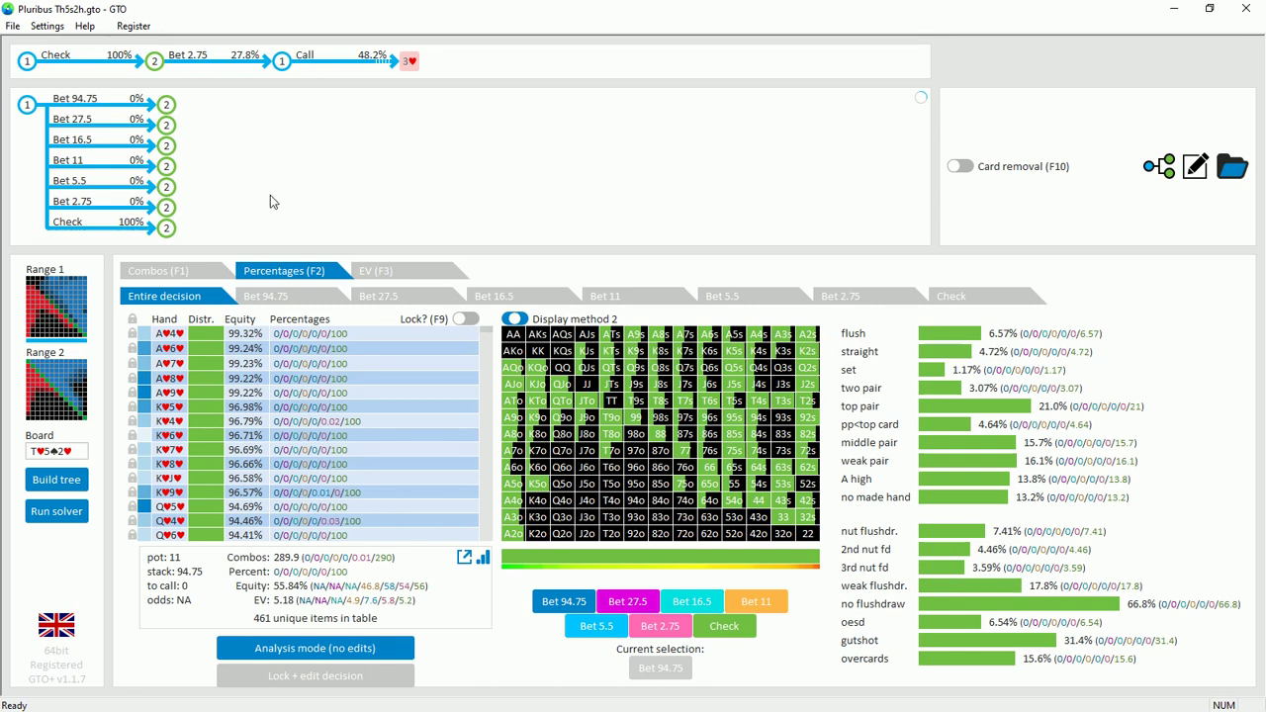
left_click(130, 230)
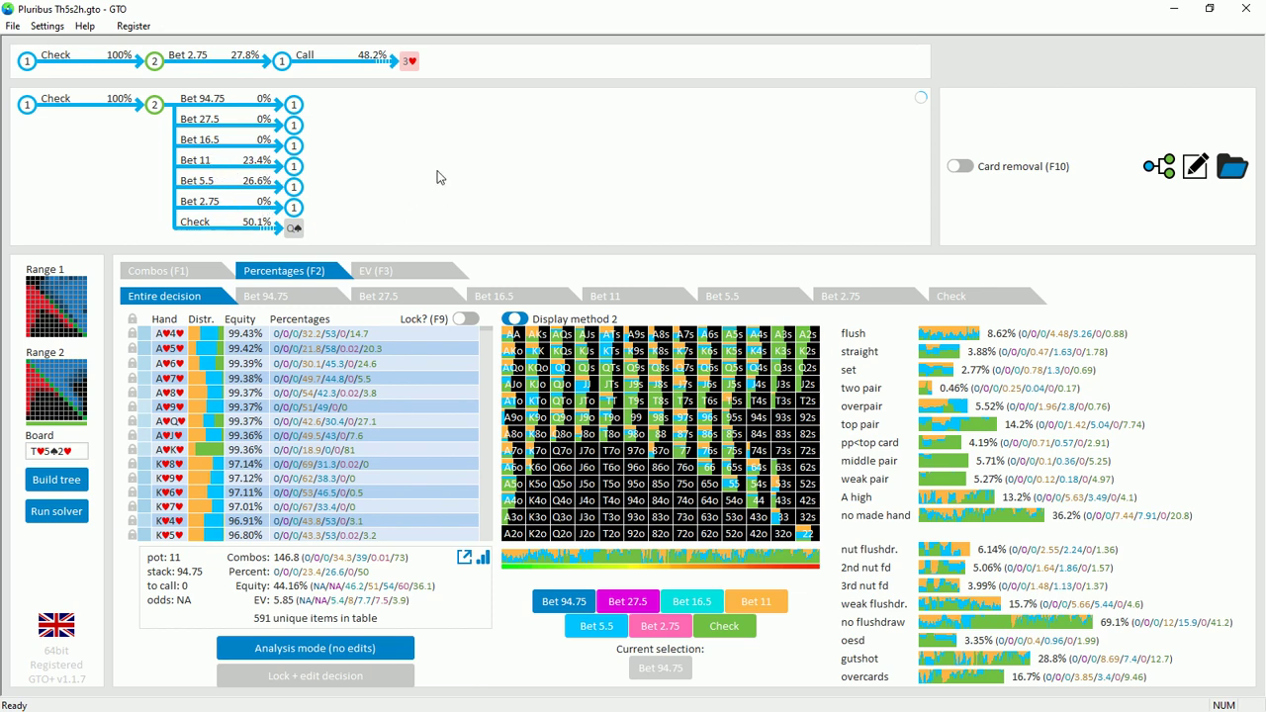
mouse_move(610, 441)
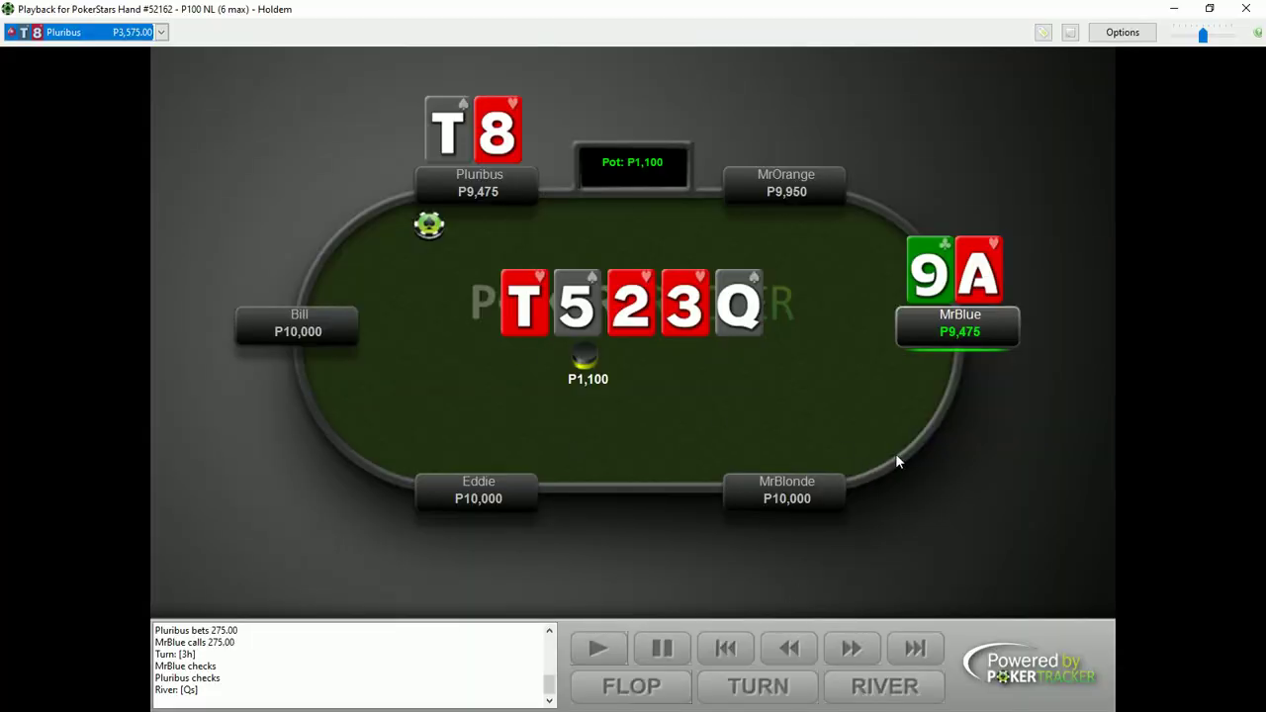
Step the replay through the 3000 river bet and call, and return to GTO+ for player 1's strategy on the Q♠ river
left_click(856, 651)
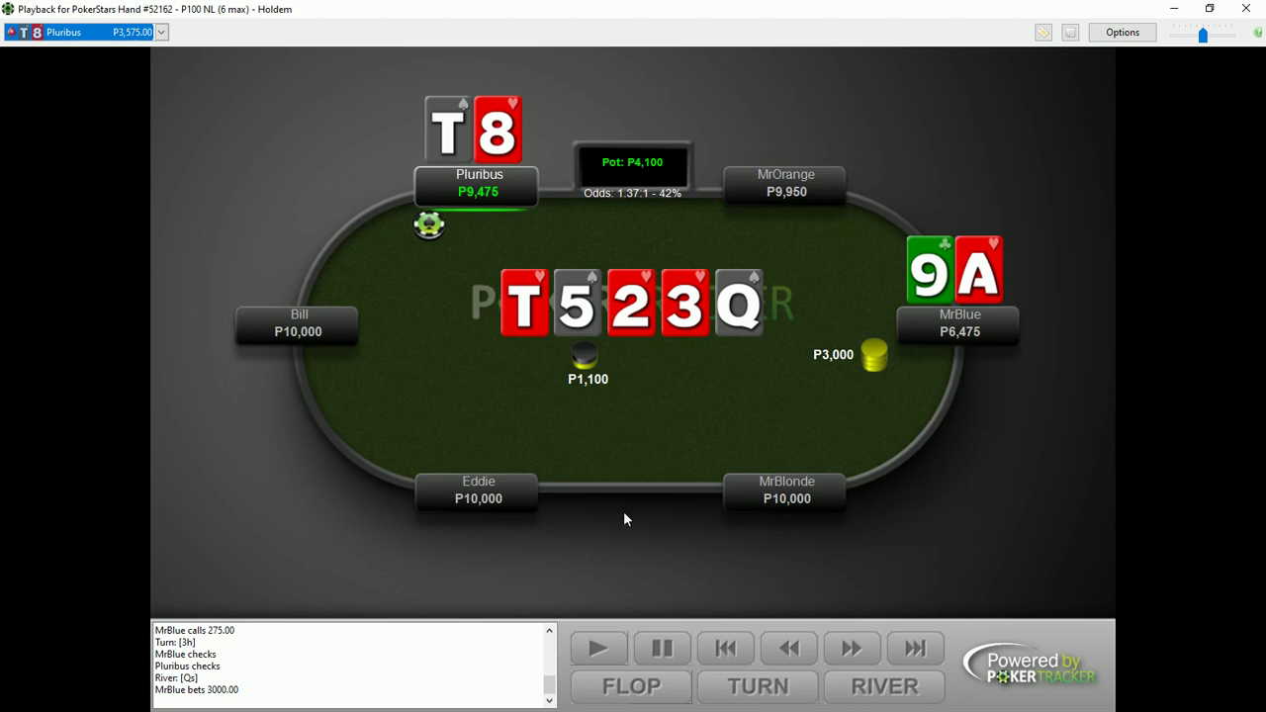
left_click(852, 647)
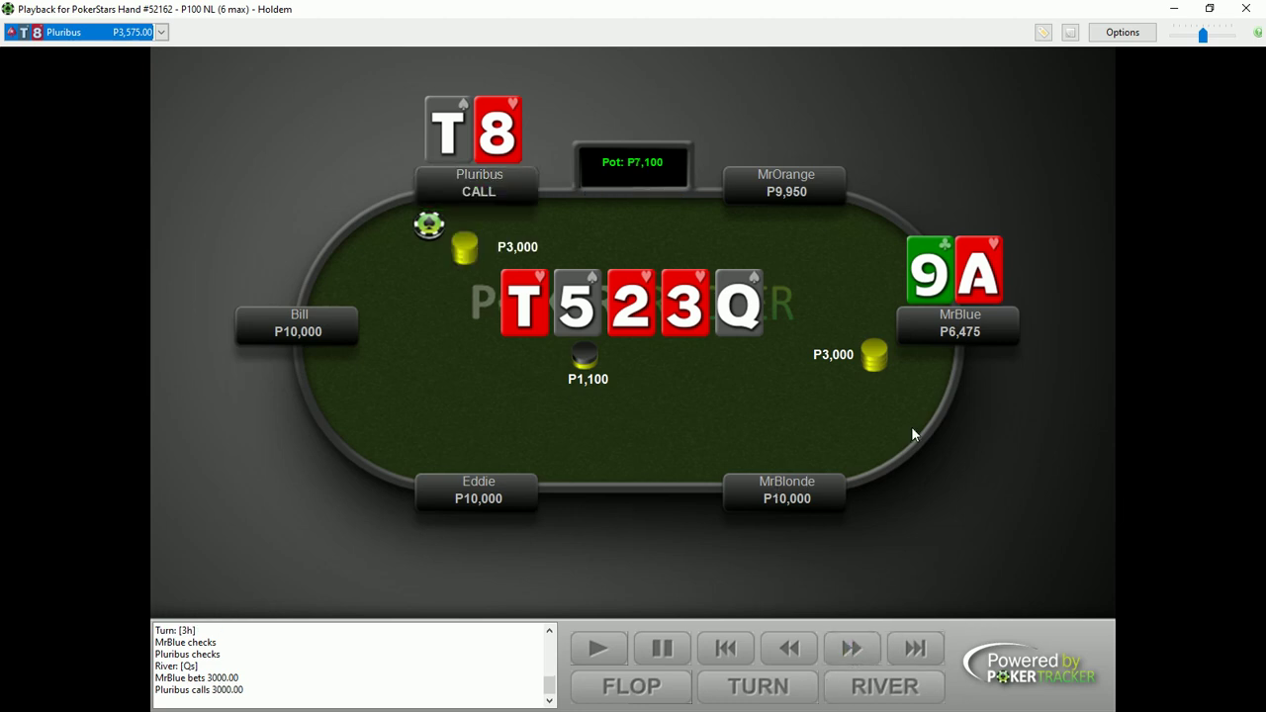
key("alt+Tab")
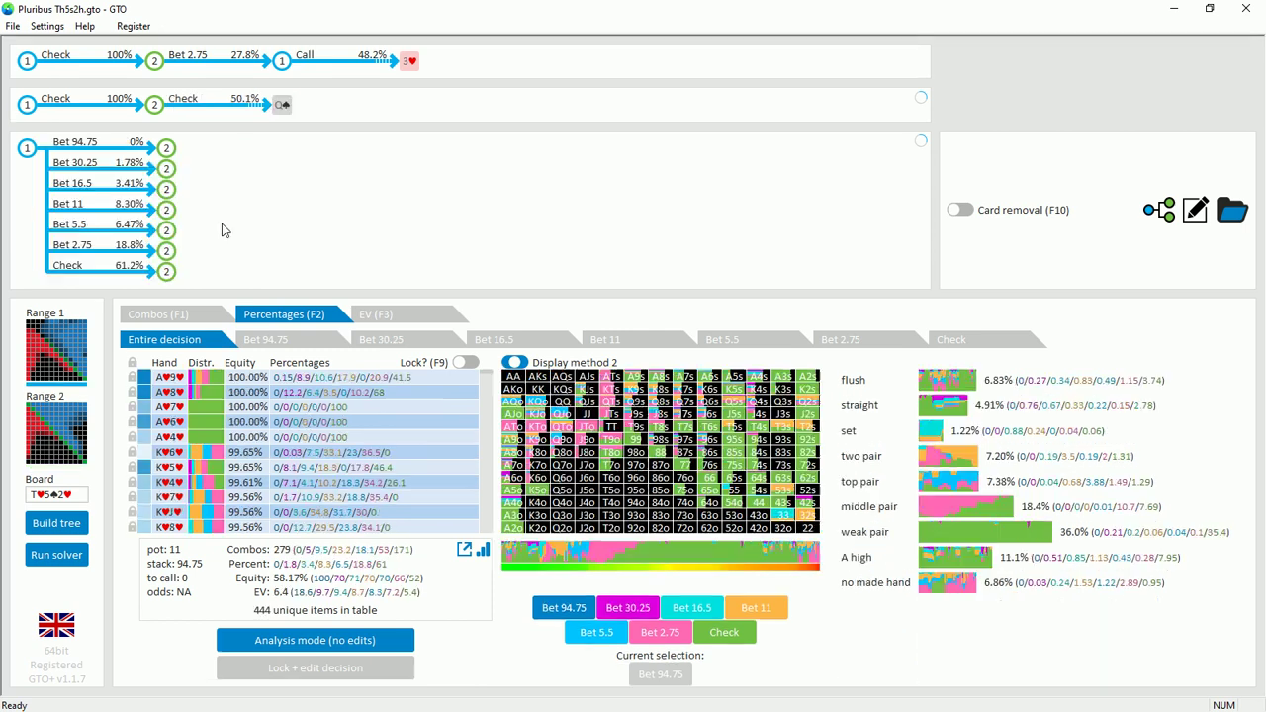
left_click(253, 228)
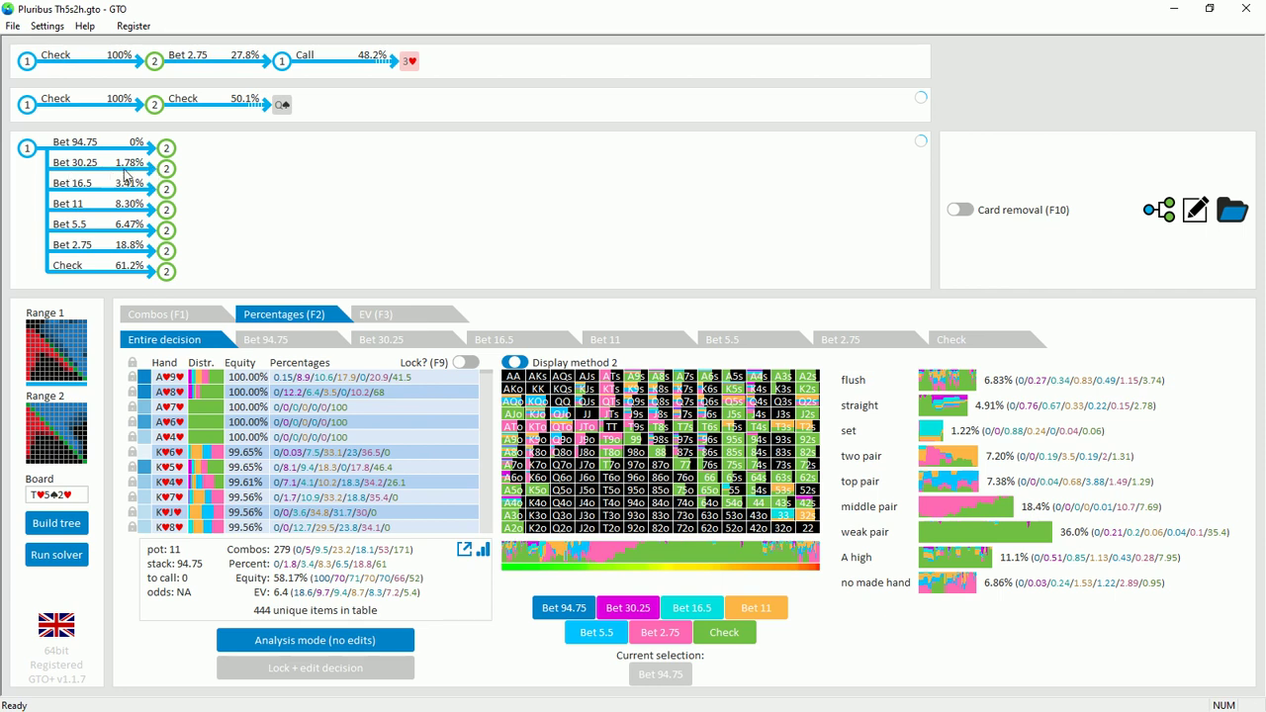
Examine the hand categories in player 1's 30.25 river bet, and compare with how A9o plays across the entire decision
left_click(118, 163)
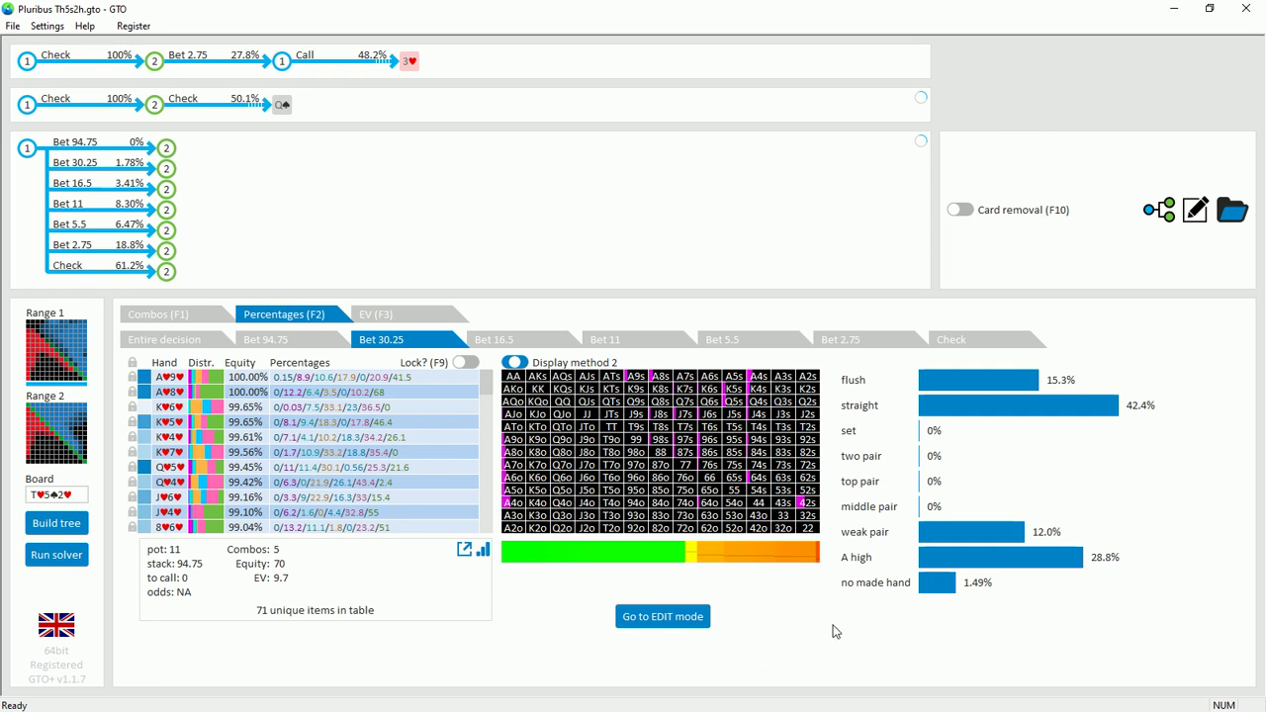
mouse_move(989, 416)
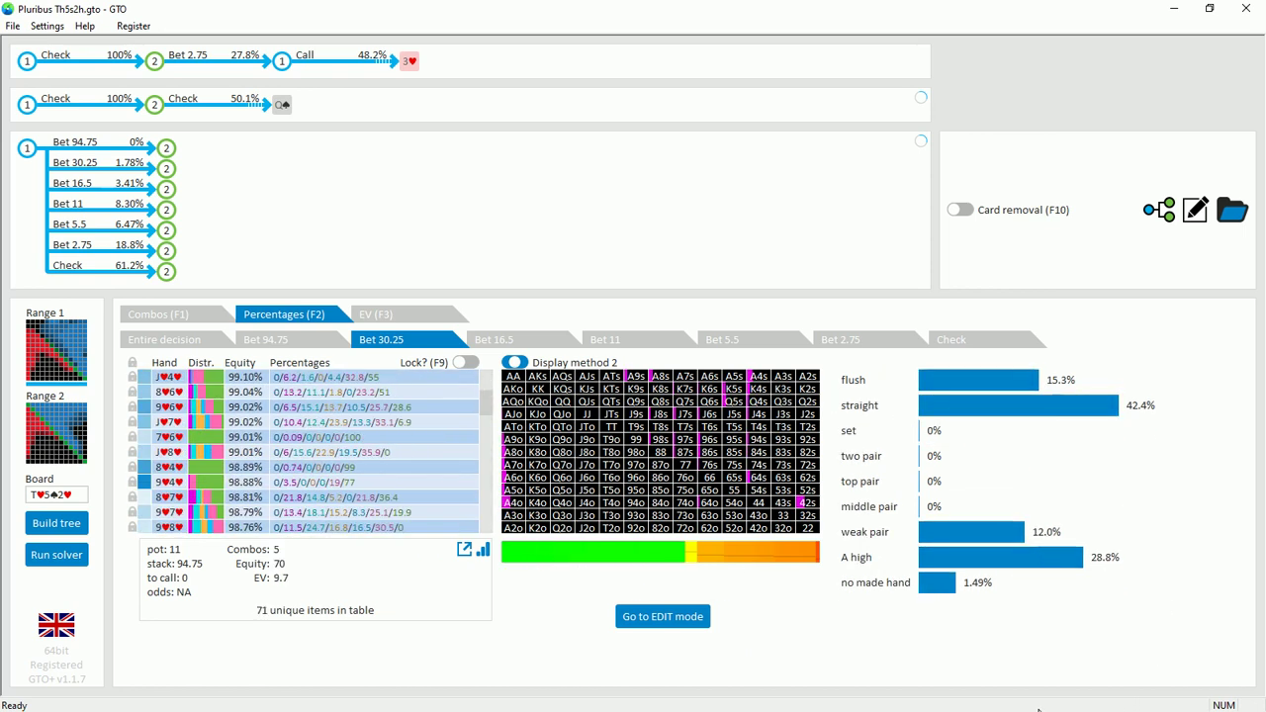
mouse_move(933, 534)
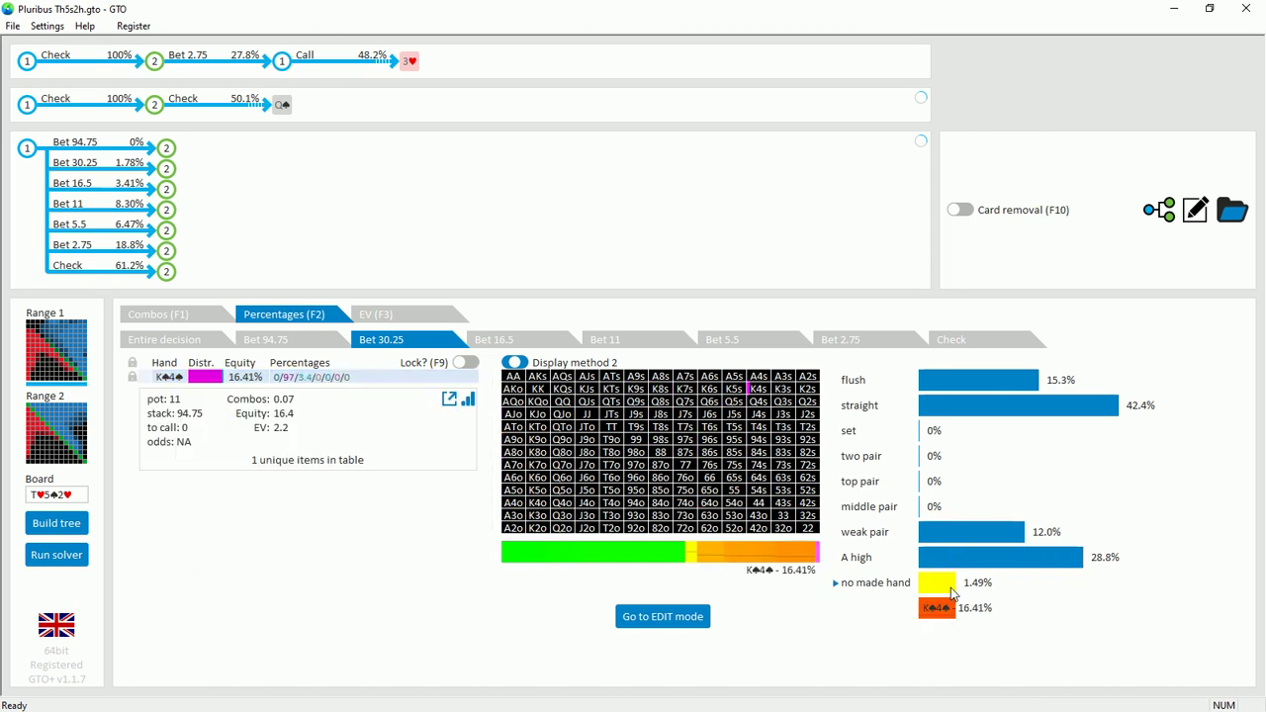
left_click(164, 341)
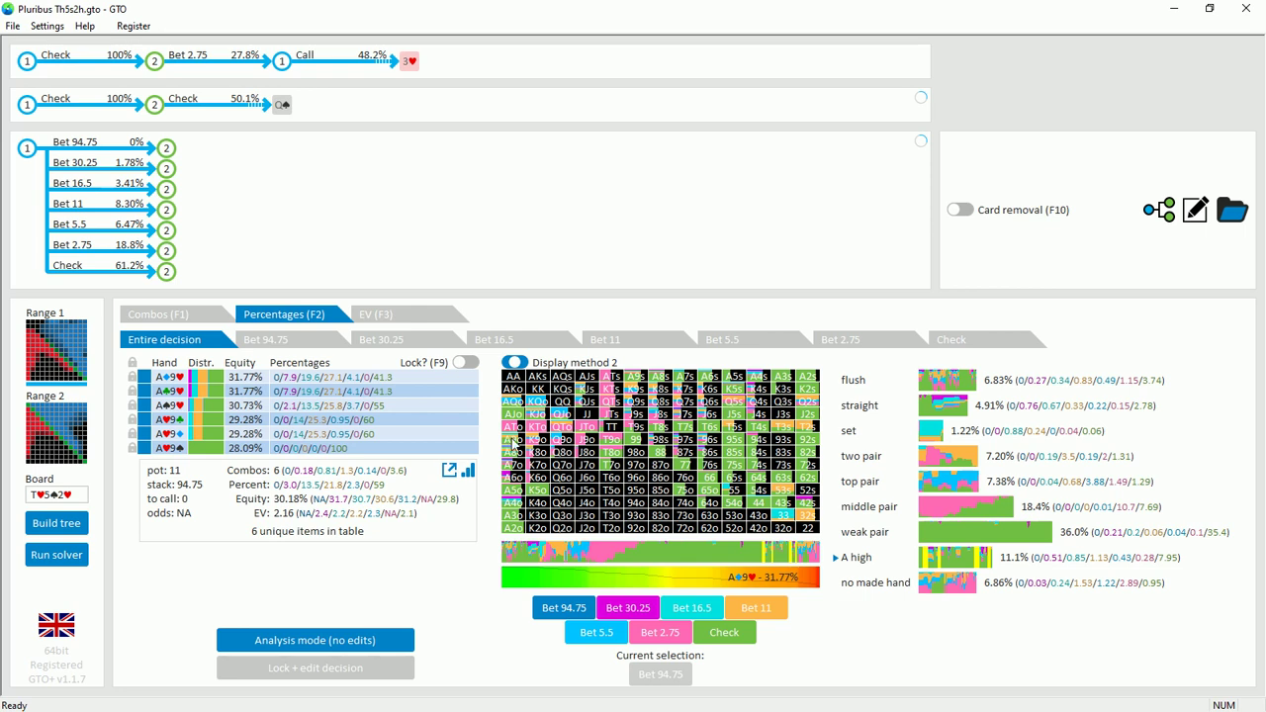
left_click(384, 339)
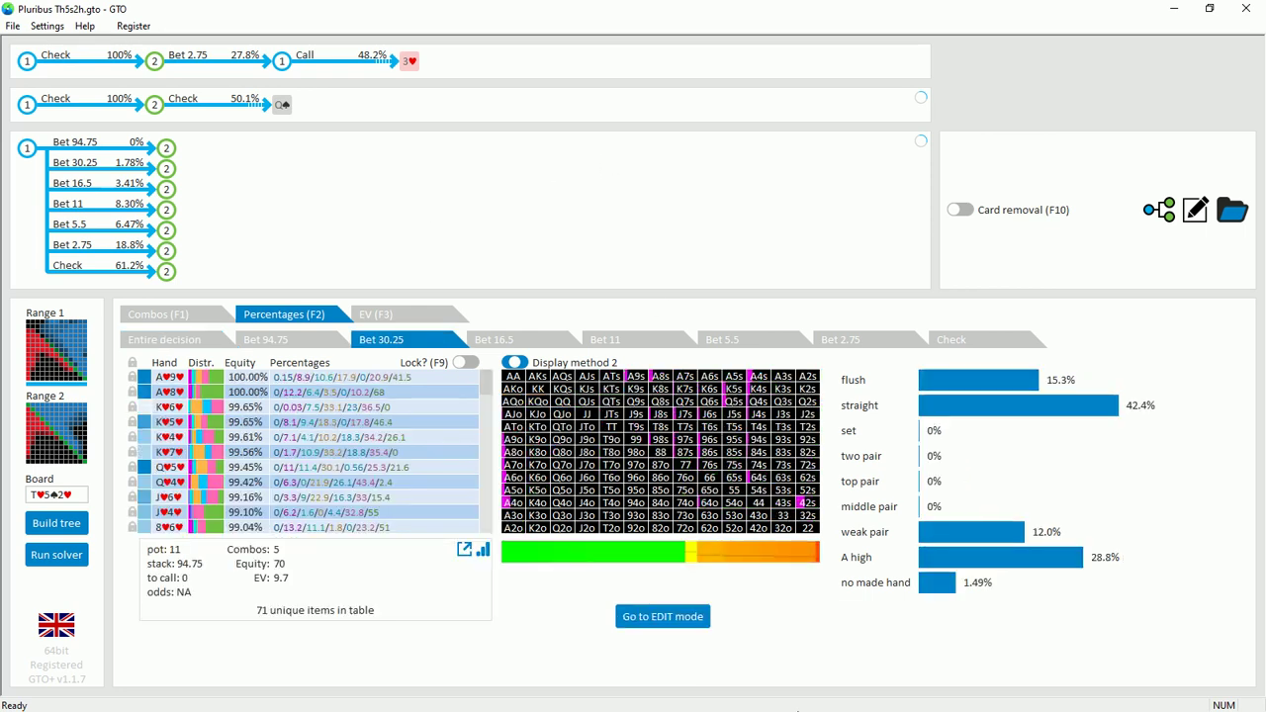
left_click(879, 559)
Examine player 2's response to the 30.25 river bet, filtering the hands for flushes and releasing the filter
left_click(131, 166)
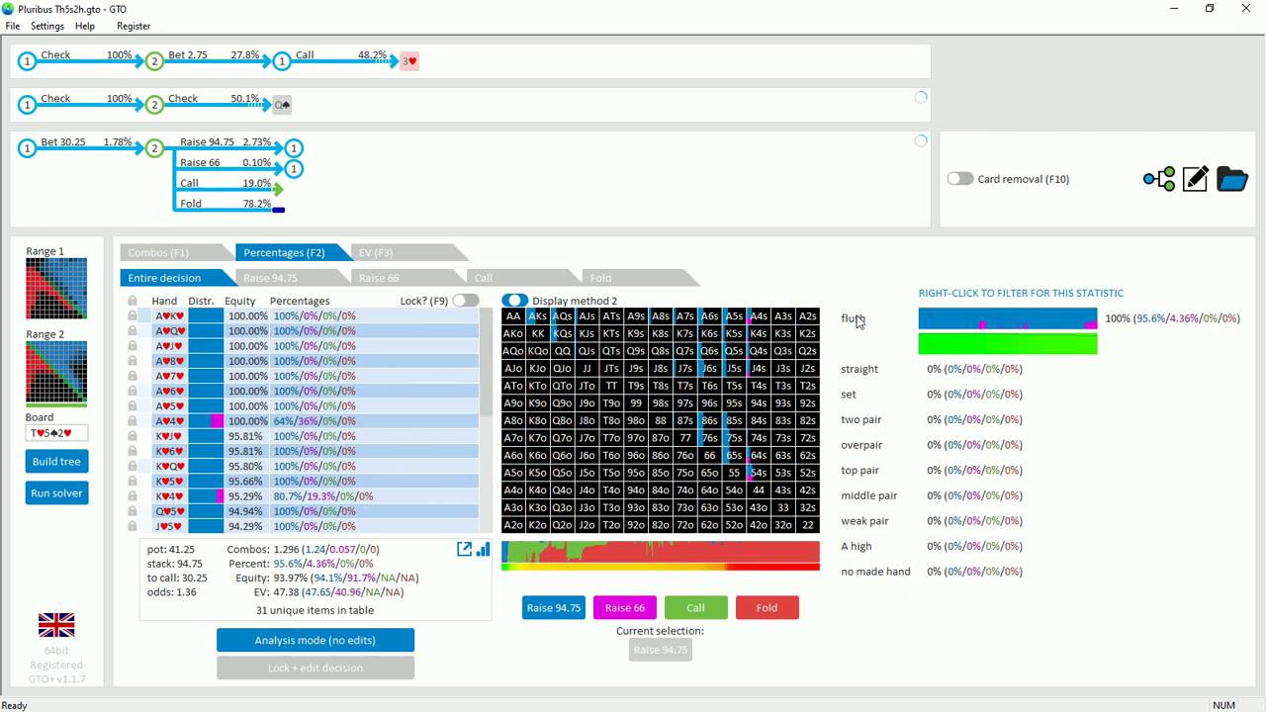
right_click(861, 322)
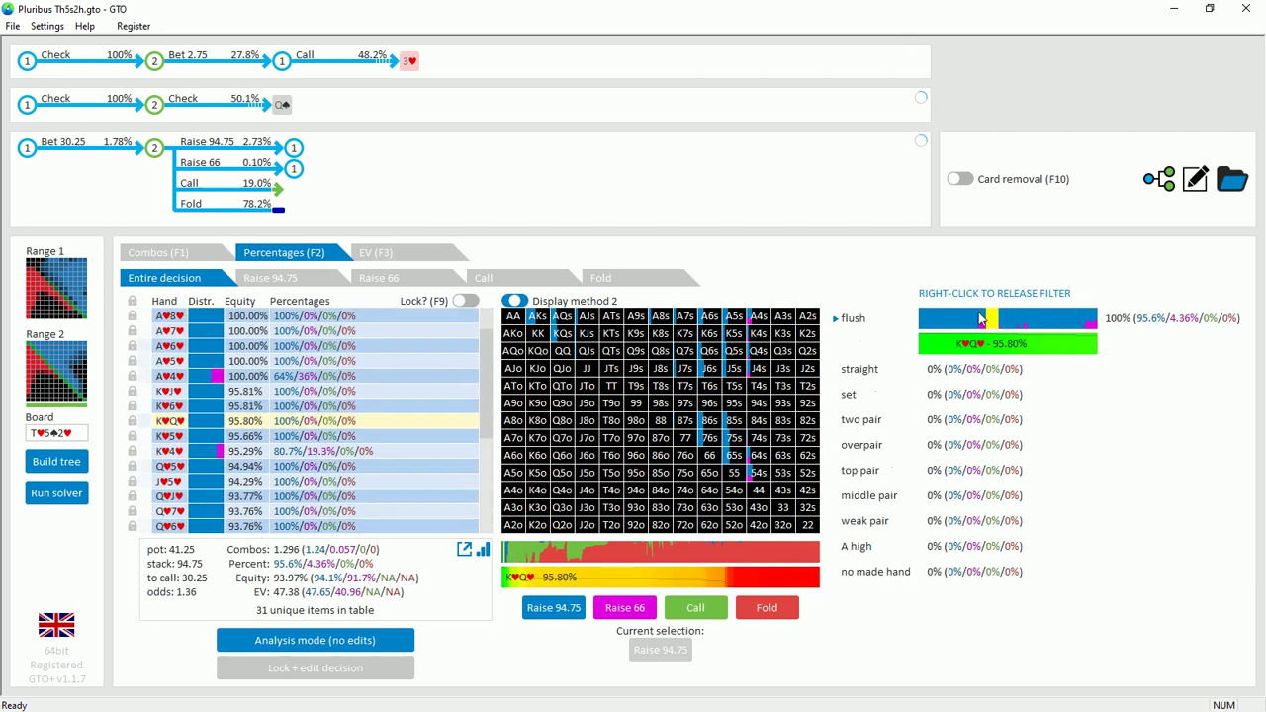
right_click(1085, 317)
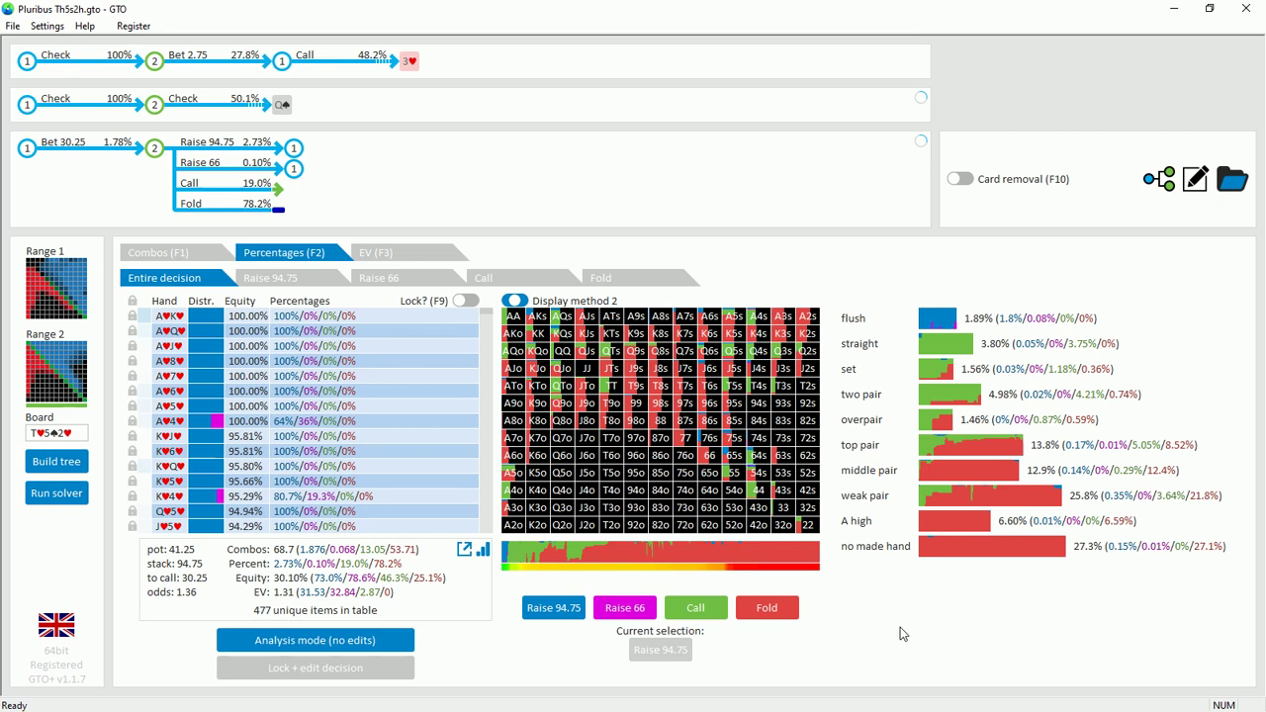
Return to player 1's 30.25 bet range and inspect its straight, weak pair, no made hand and A high categories
left_click(92, 147)
left_click(373, 341)
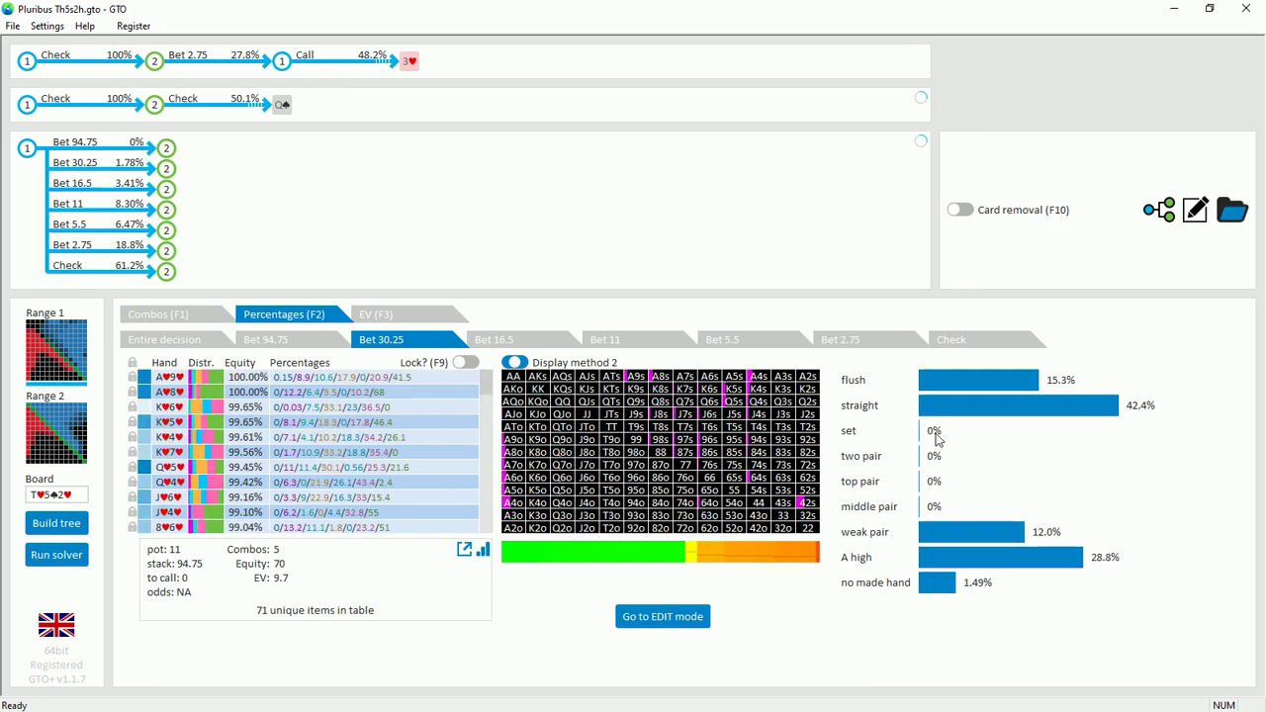
left_click(1079, 411)
left_click(1080, 410)
left_click(895, 531)
left_click(896, 582)
left_click(895, 557)
Inspect the flushes in player 1's 30.25 bet range and examine player 2's response to that bet with T8o
left_click(139, 167)
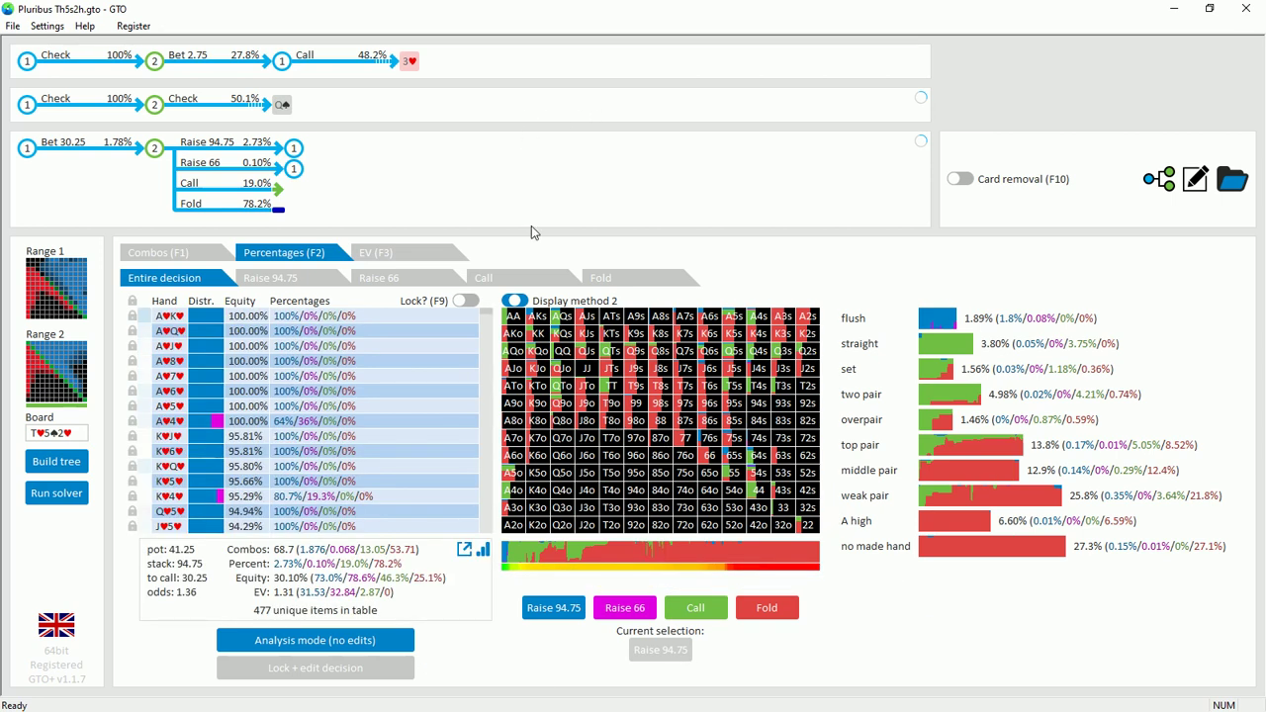
left_click(112, 156)
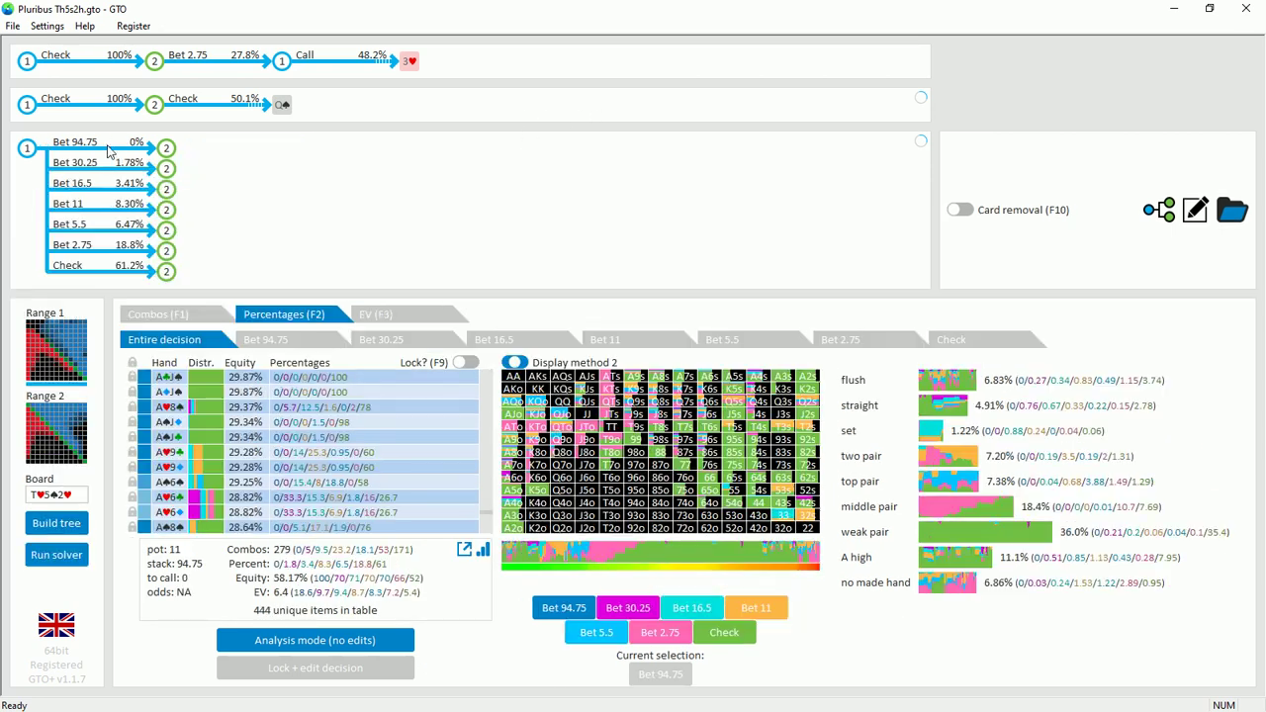
left_click(422, 346)
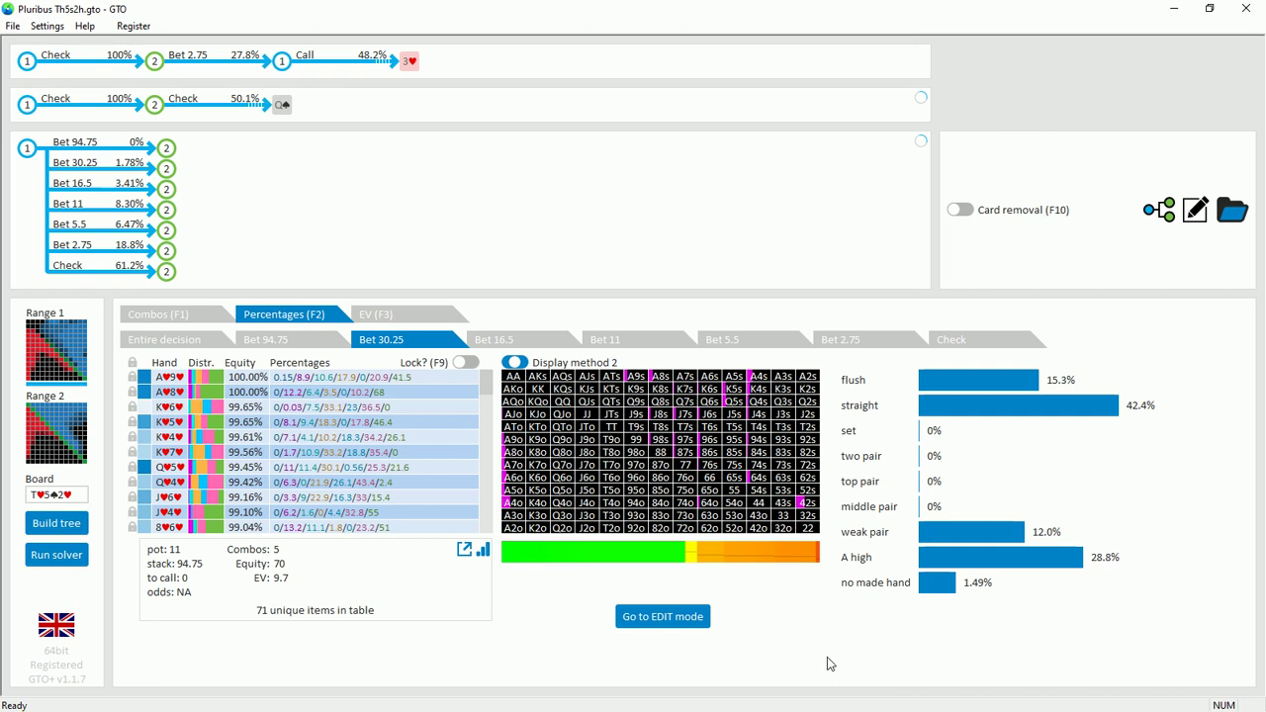
left_click(947, 386)
left_click(134, 169)
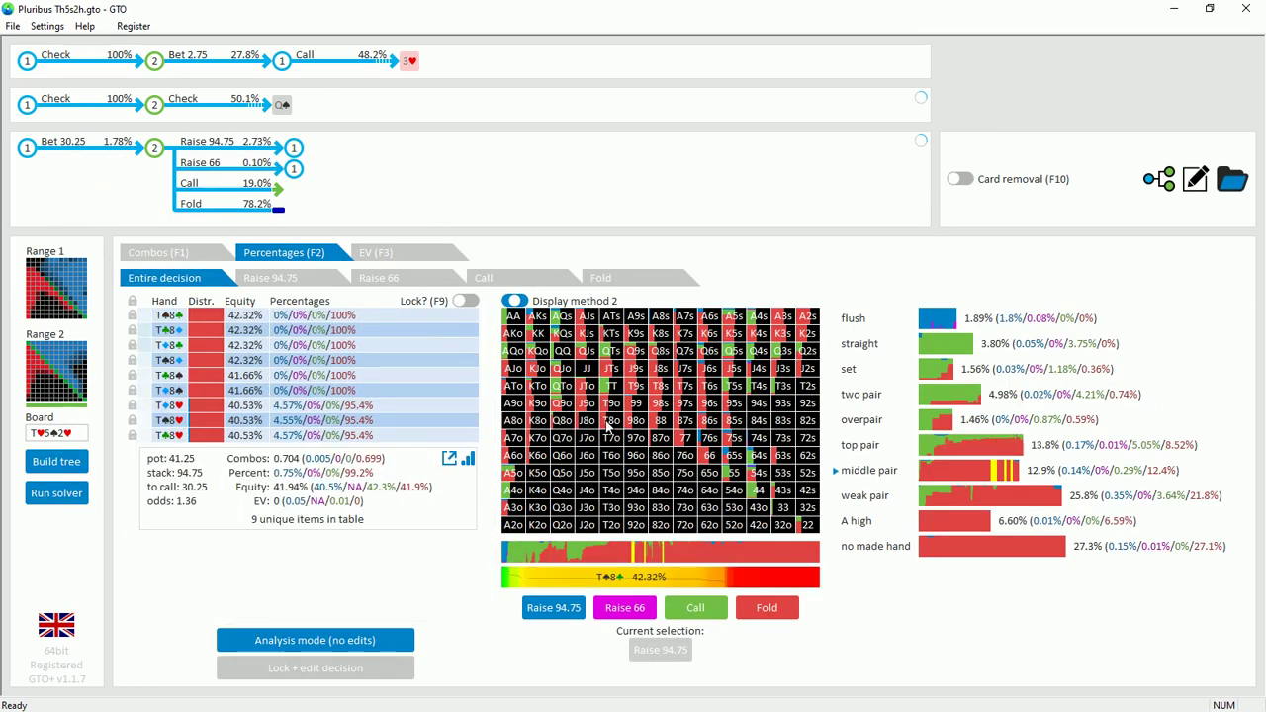
Compare player 2's T8o response to the 16.5 river bet with its response to the 11 river bet
mouse_move(271, 198)
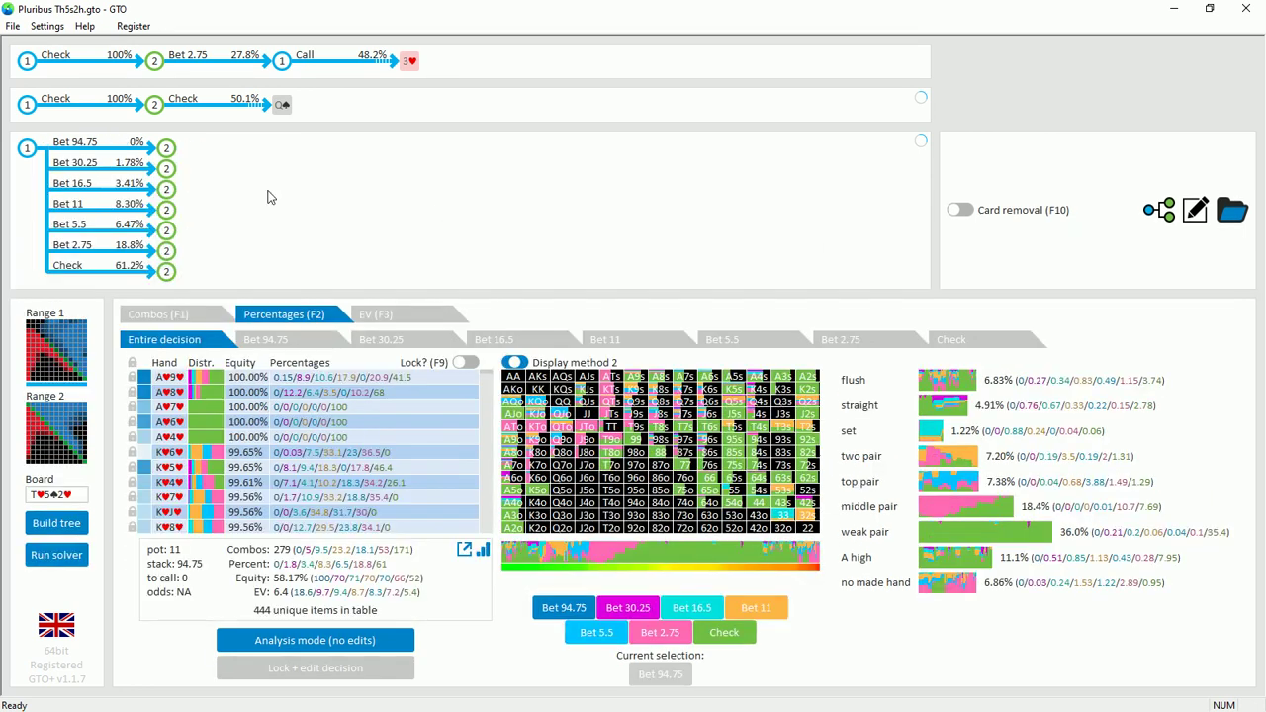
left_click(232, 207)
mouse_move(607, 442)
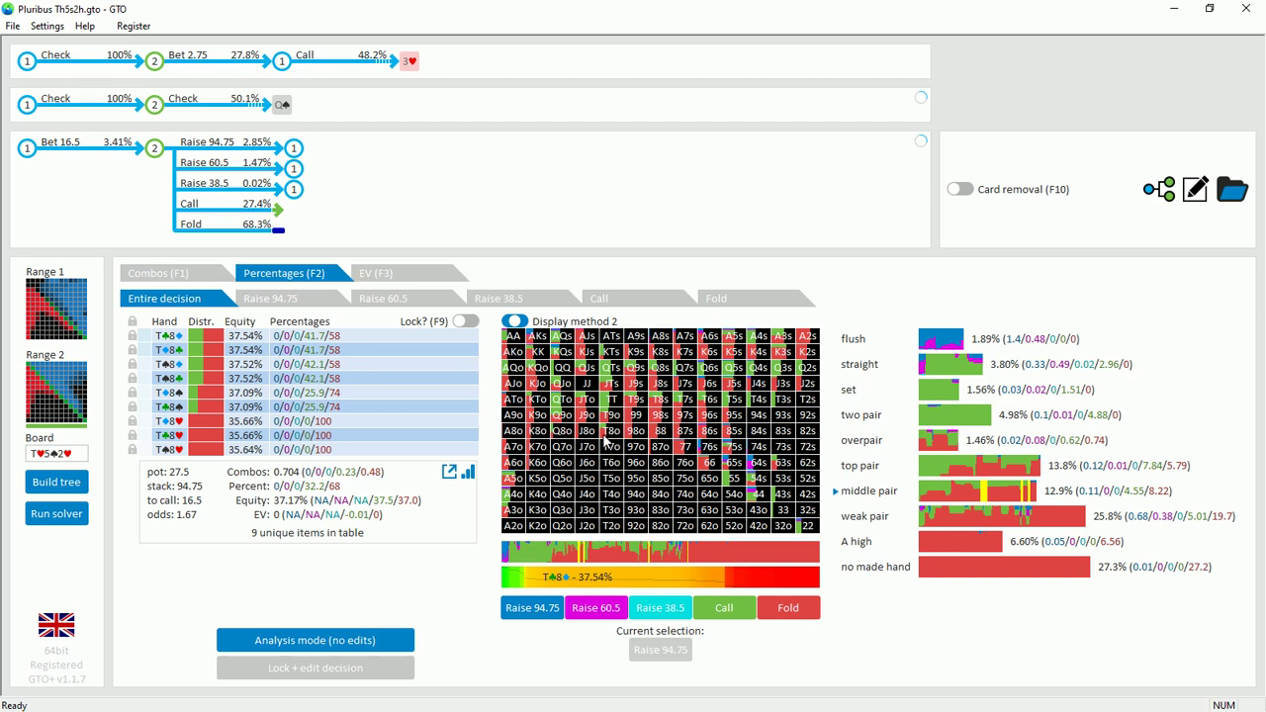
left_click(116, 149)
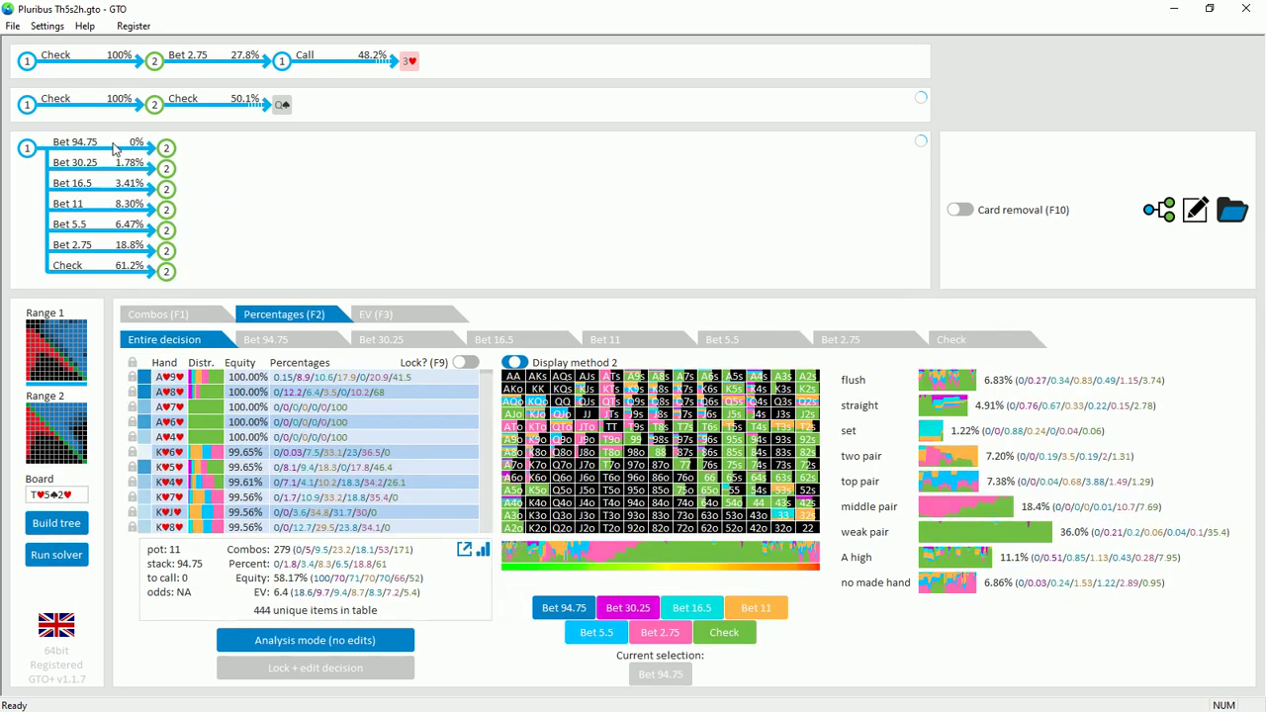
left_click(121, 206)
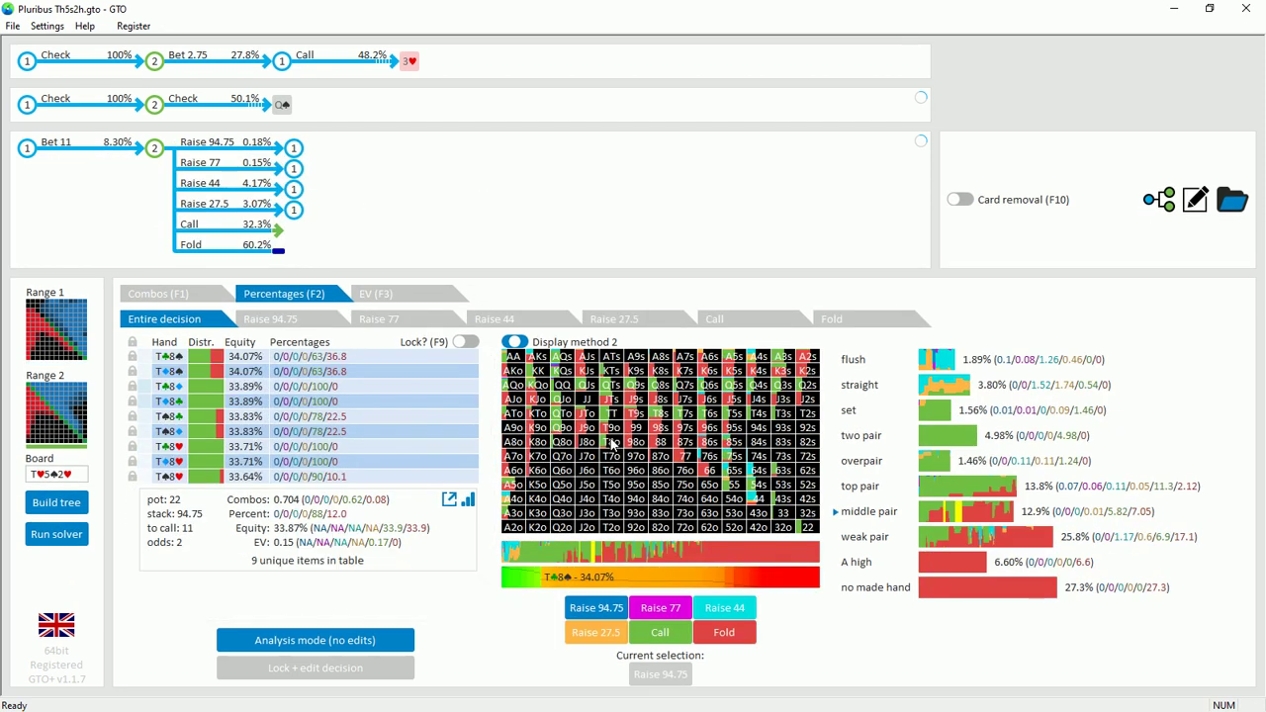